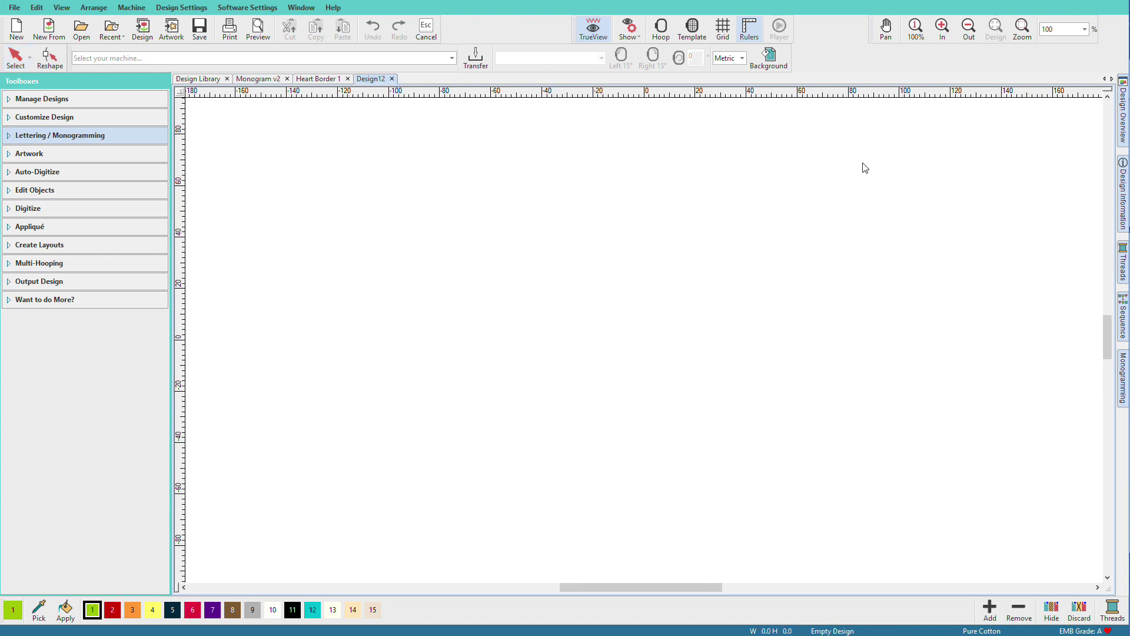
Place the ready-made monogram design HV269 from the Monogram Designs category in the empty design.
{"action": "left_click", "coordinate": [9, 138]}
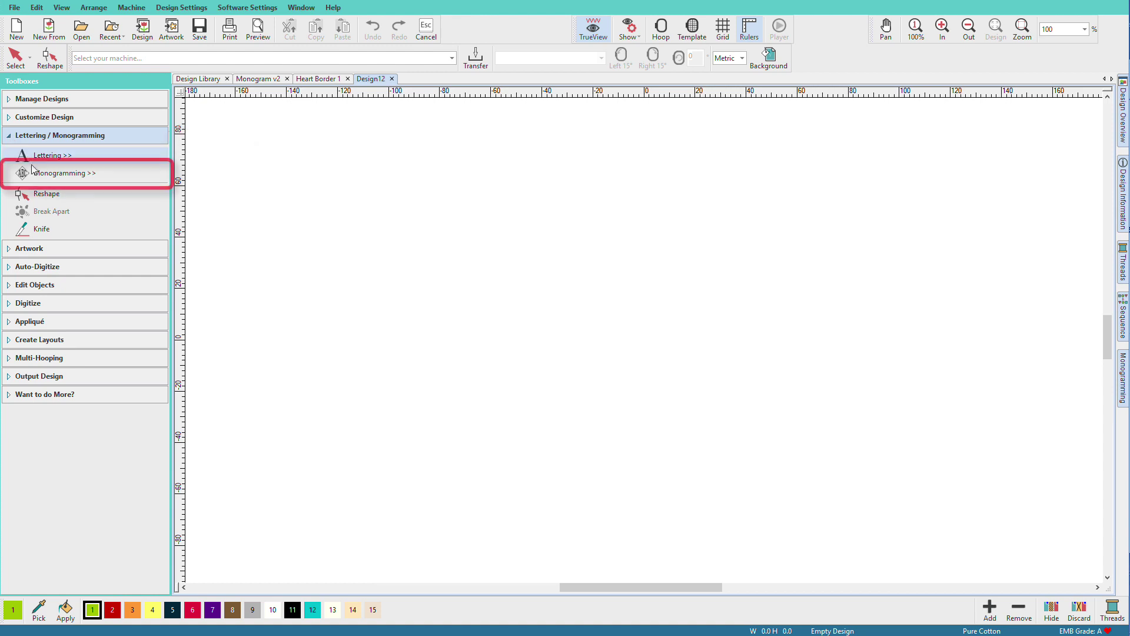
{"action": "left_click", "coordinate": [36, 174]}
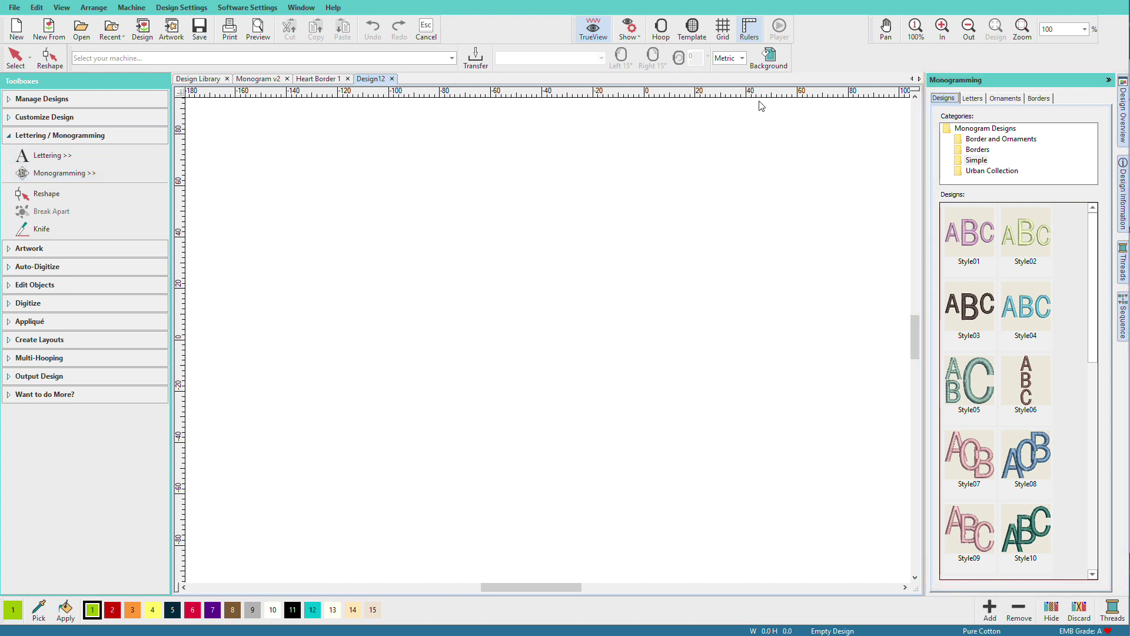
{"action": "left_click", "coordinate": [952, 130]}
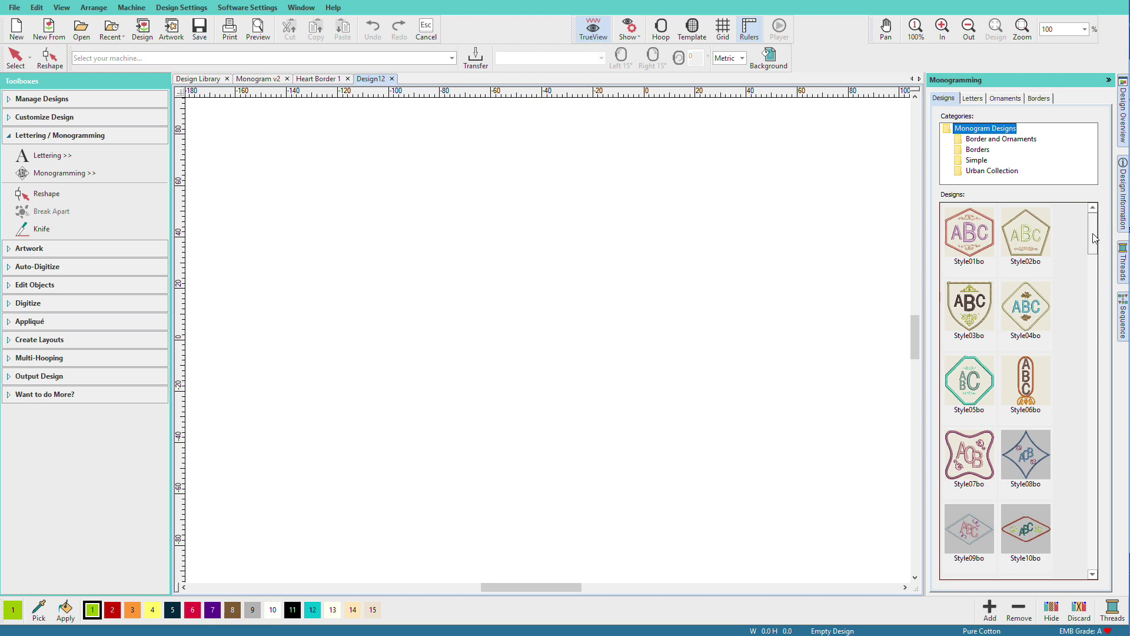
{"action": "left_click_drag", "start_coordinate": [1094, 238], "coordinate": [1064, 341]}
{"action": "scroll", "coordinate": [1064, 342], "scroll_direction": "down", "scroll_amount": 15}
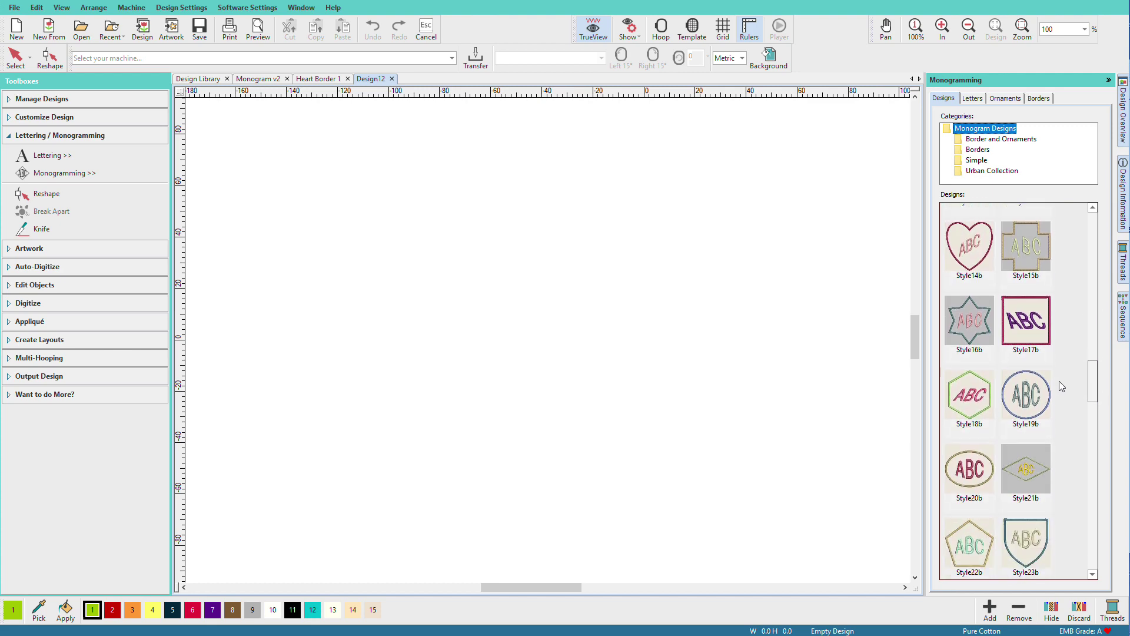
{"action": "scroll", "coordinate": [1056, 443], "scroll_direction": "down", "scroll_amount": 20}
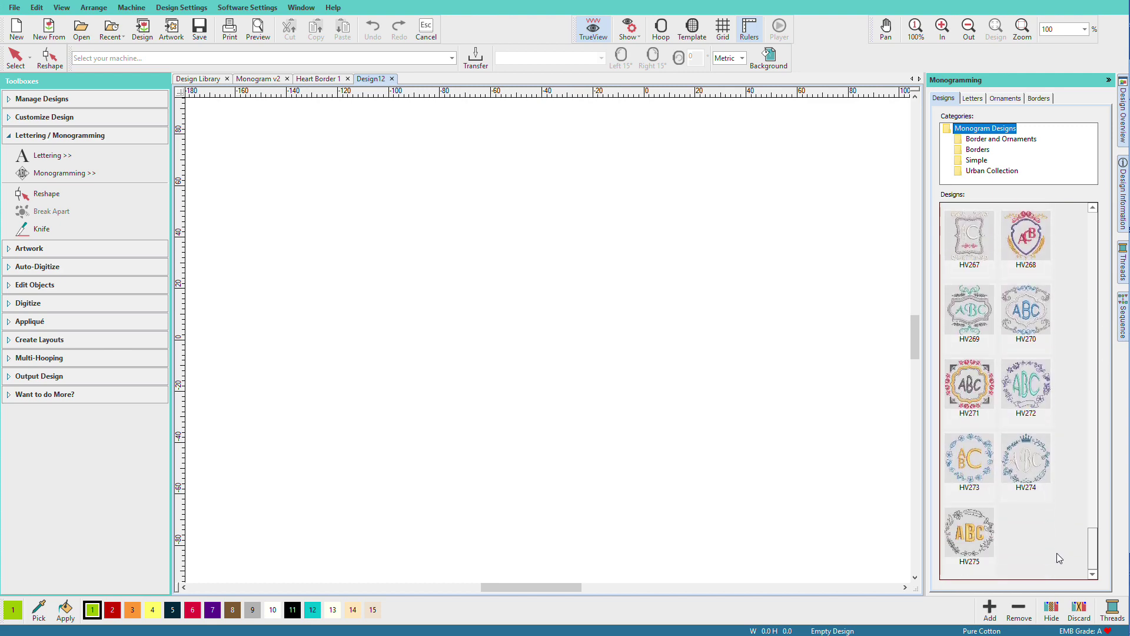
{"action": "left_click", "coordinate": [972, 320]}
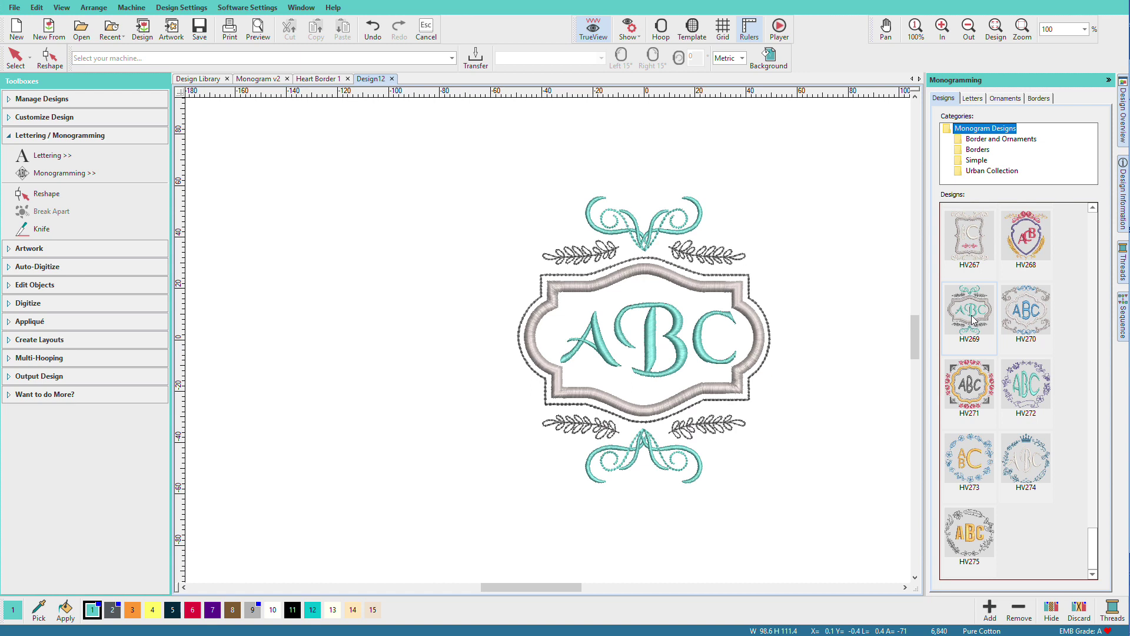
Change the monogram's letters to MGL and set their font to Algerian.
{"action": "left_click", "coordinate": [973, 99]}
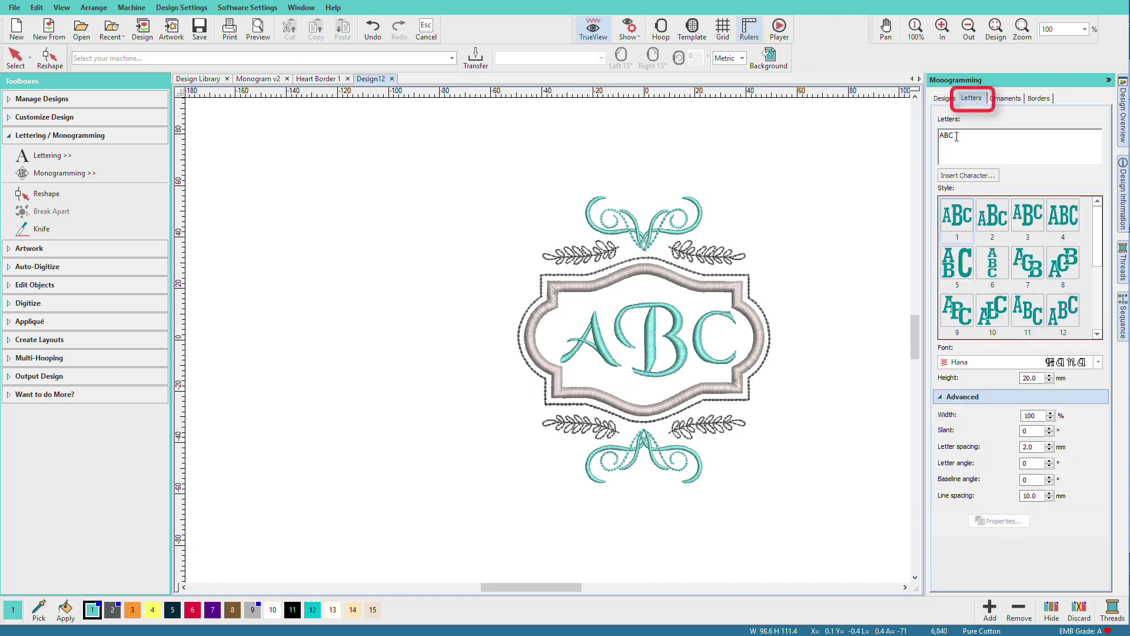
{"action": "type", "text": "MGL"}
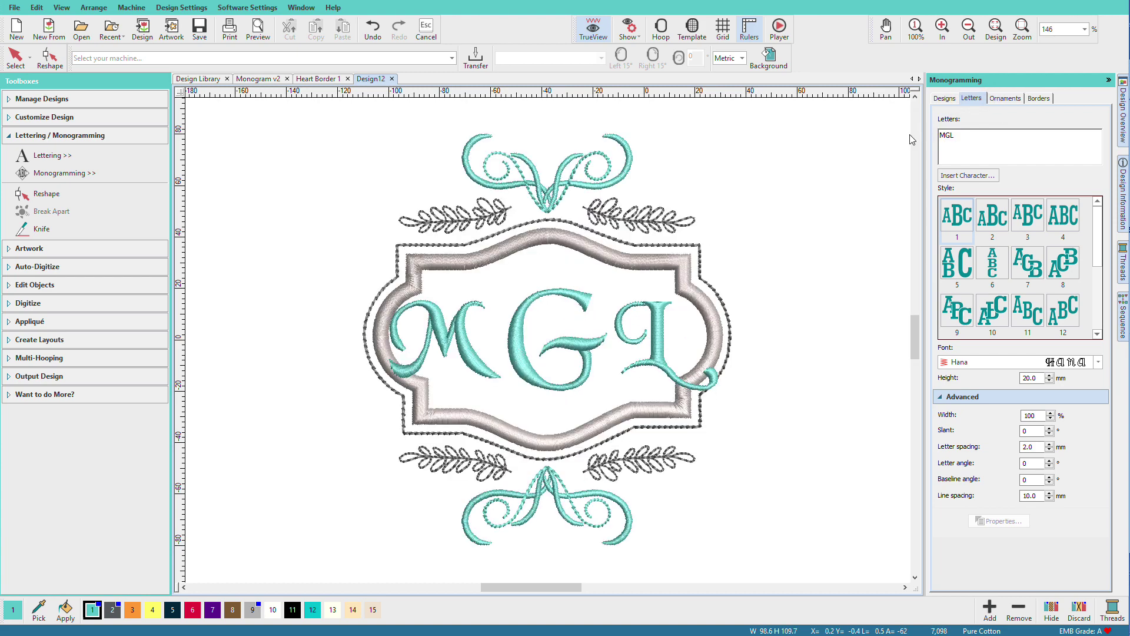
{"action": "left_click", "coordinate": [1099, 362]}
{"action": "left_click", "coordinate": [1015, 484]}
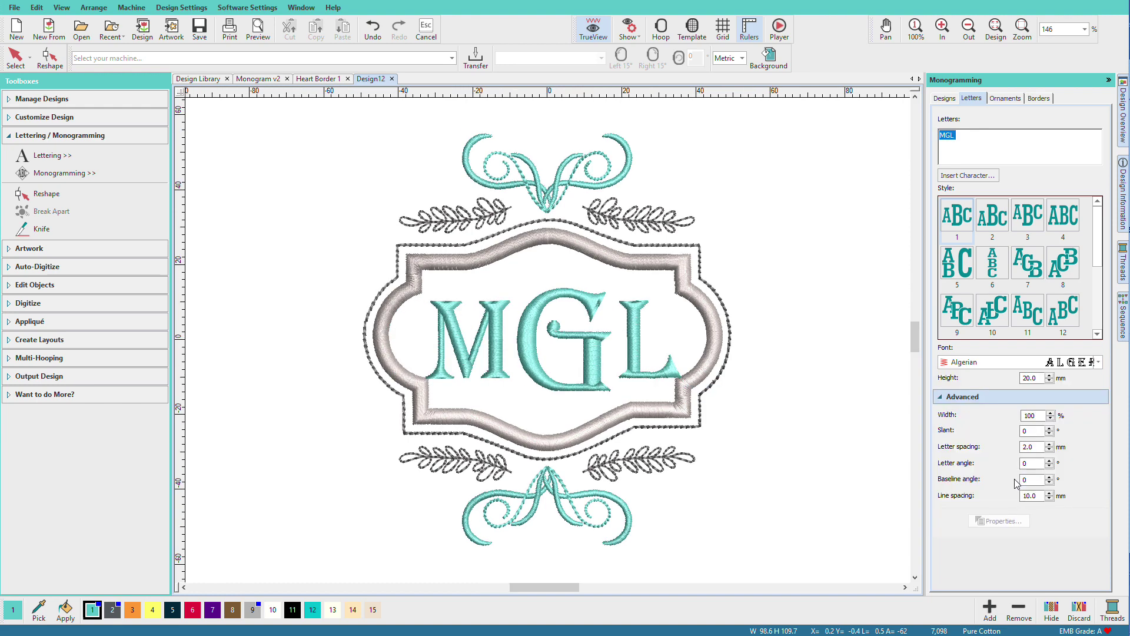
Recolour only the MGL letters with thread colour 6 from the design palette.
{"action": "left_click", "coordinate": [633, 341]}
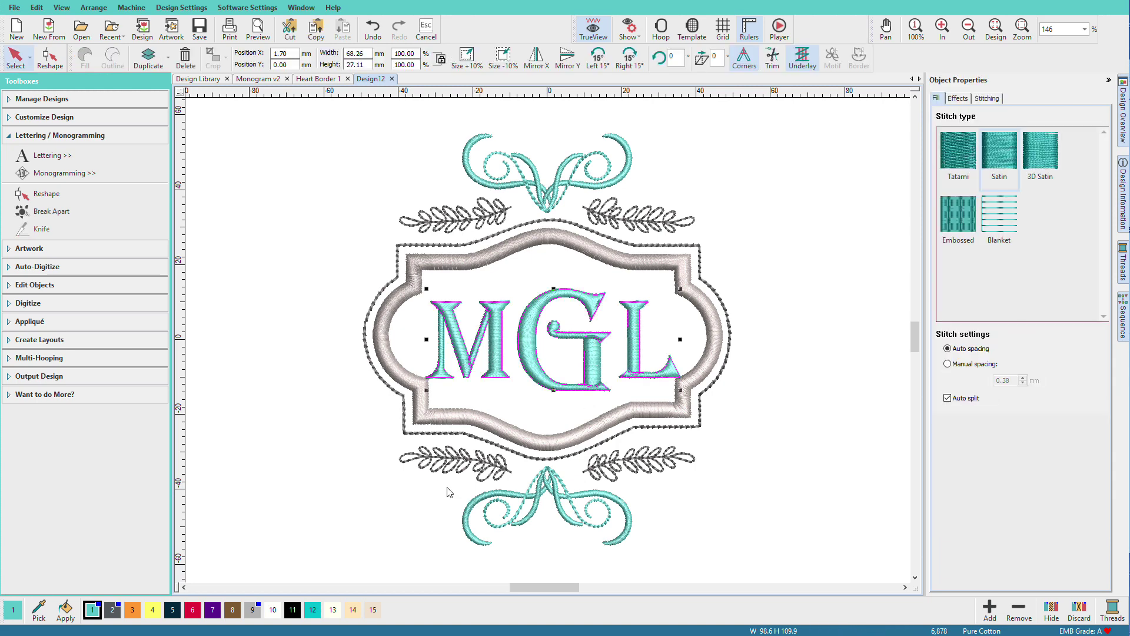
{"action": "left_click", "coordinate": [190, 613]}
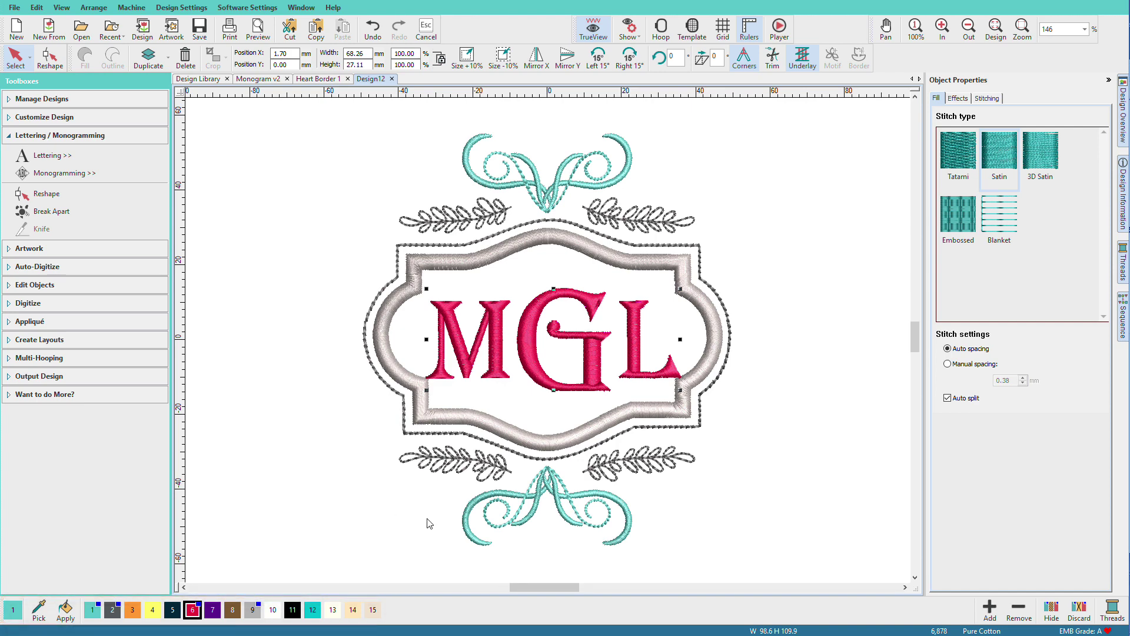
{"action": "left_click", "coordinate": [652, 413]}
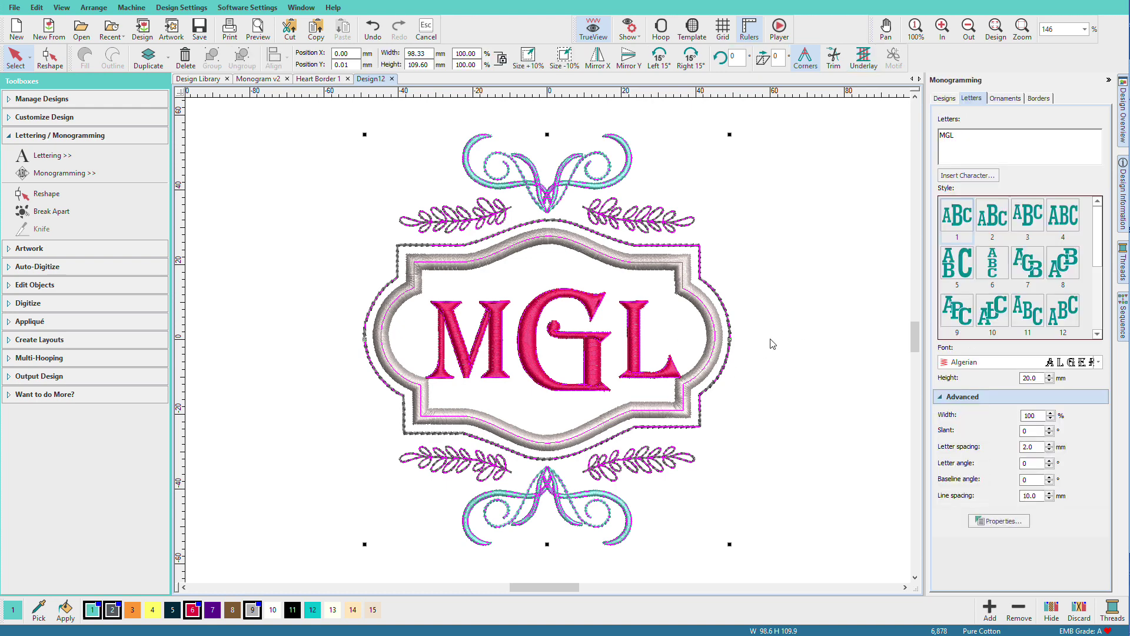
Look through the Border and Ornaments, Borders, Simple and Urban Collection categories of ready-made monogram designs.
{"action": "left_click", "coordinate": [945, 99]}
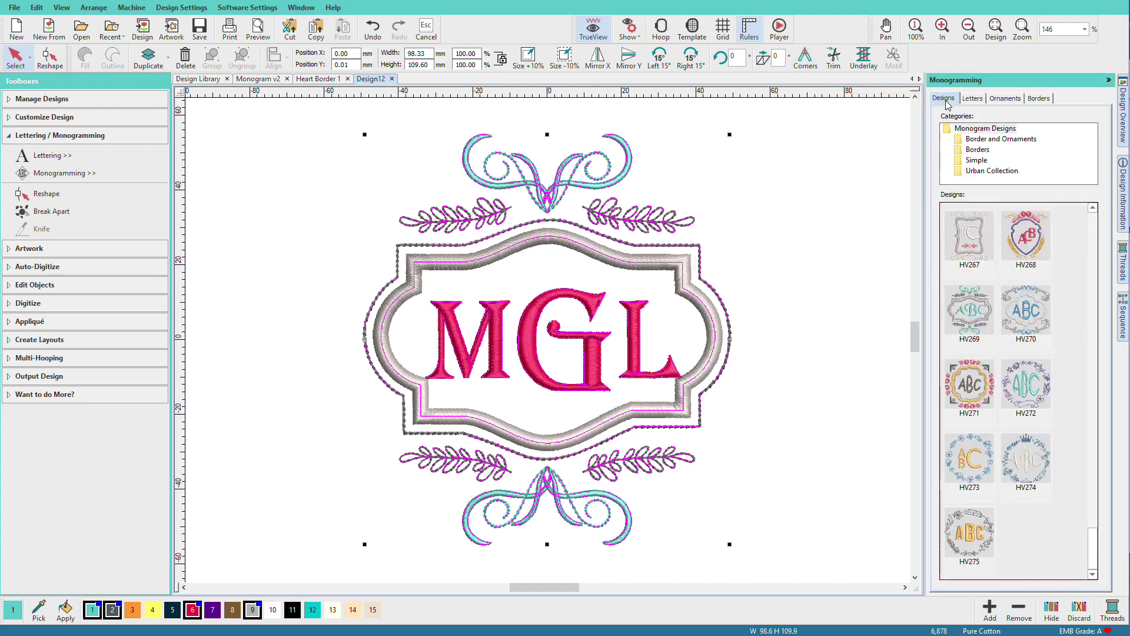
{"action": "left_click", "coordinate": [999, 142]}
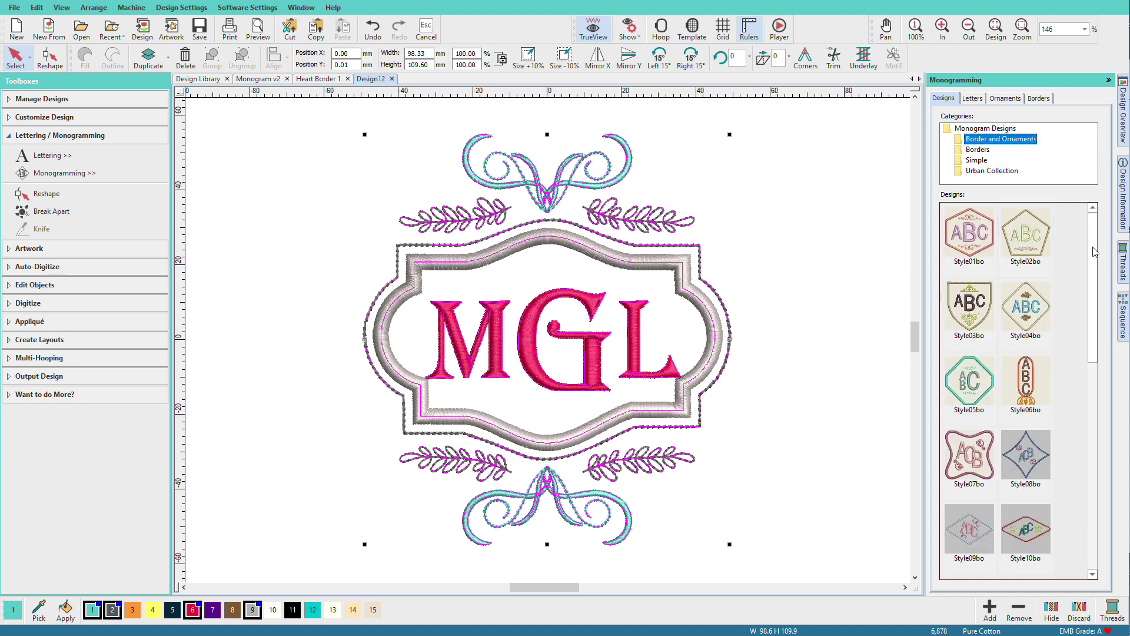
{"action": "left_click_drag", "start_coordinate": [1094, 250], "coordinate": [1091, 337]}
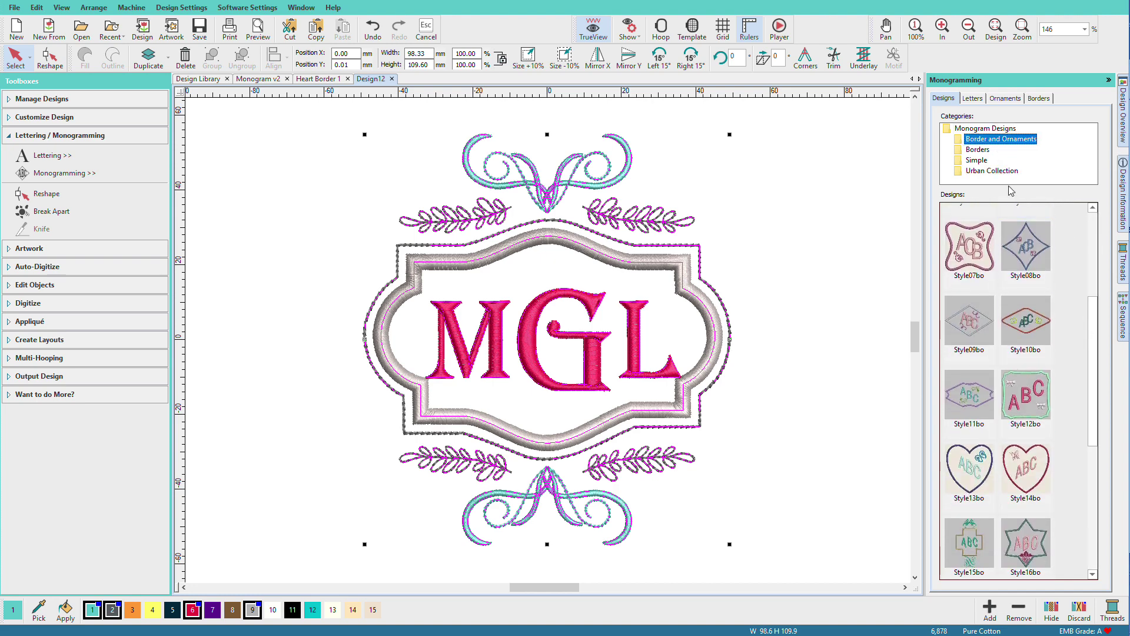
{"action": "left_click", "coordinate": [980, 150]}
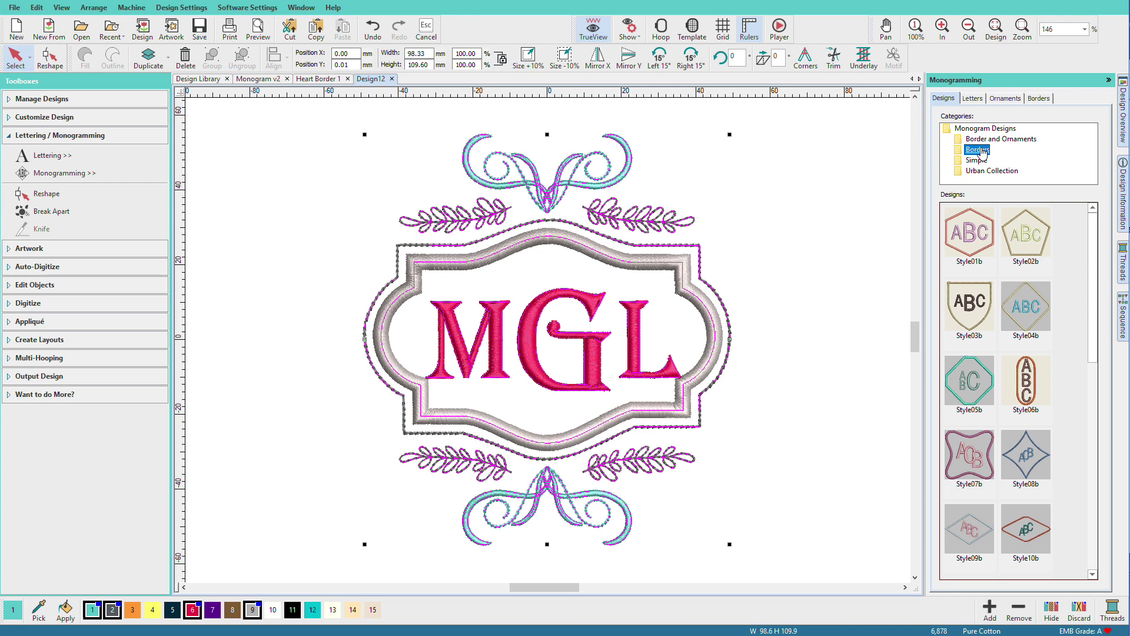
{"action": "left_click", "coordinate": [981, 161]}
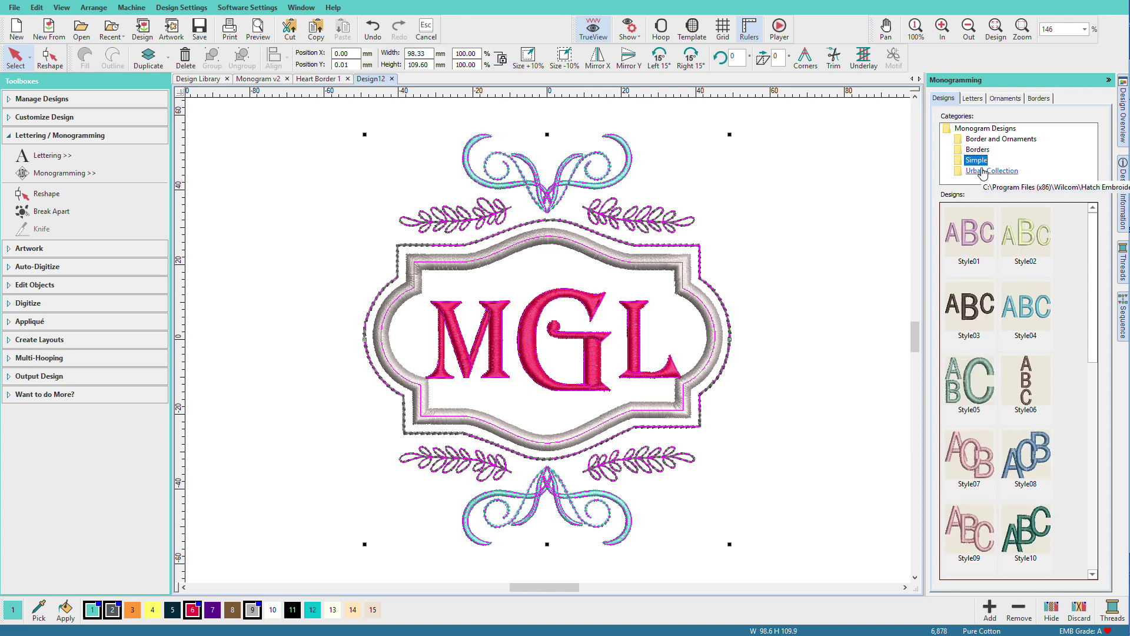
{"action": "left_click", "coordinate": [991, 171]}
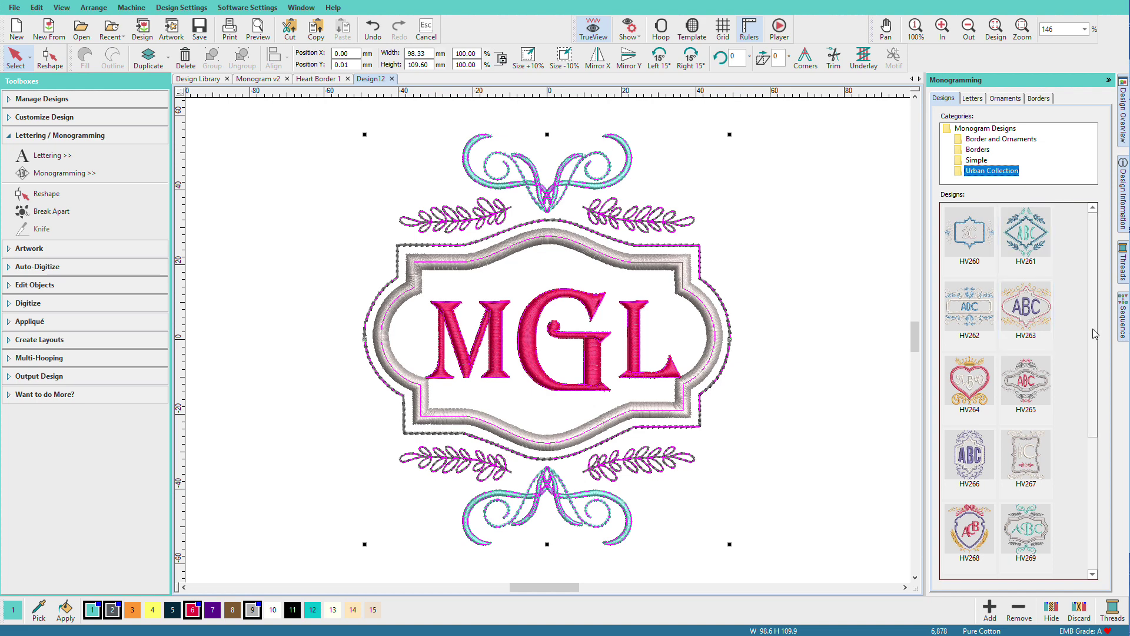
Try several layout styles on the MGL letters, including 2 and 4, and return to style 1.
{"action": "left_click", "coordinate": [975, 102]}
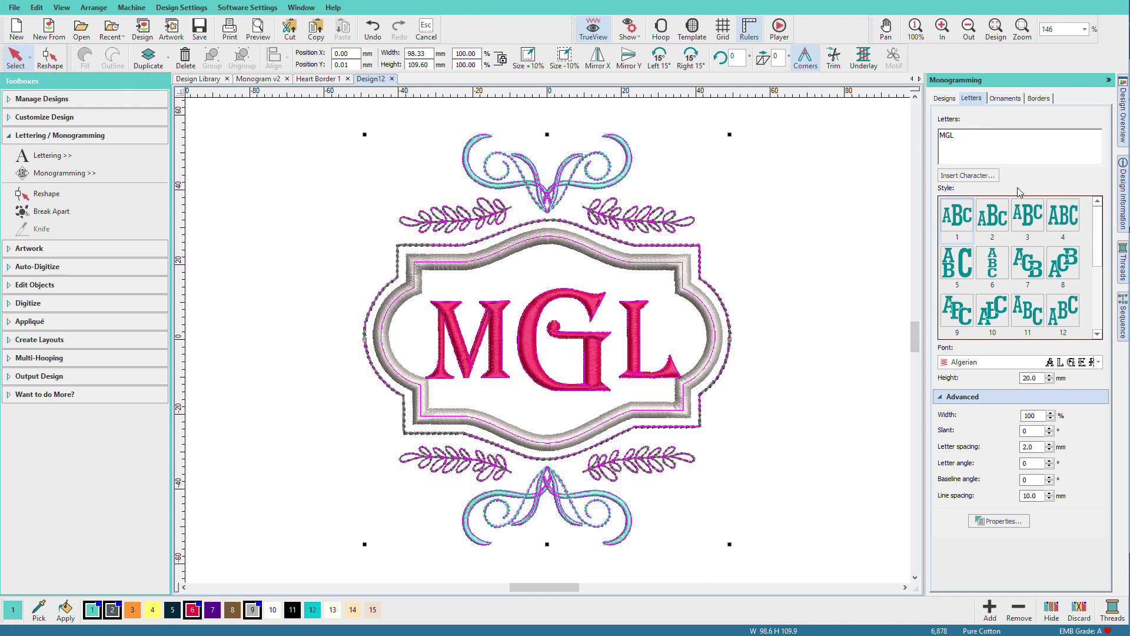
{"action": "left_click", "coordinate": [993, 222]}
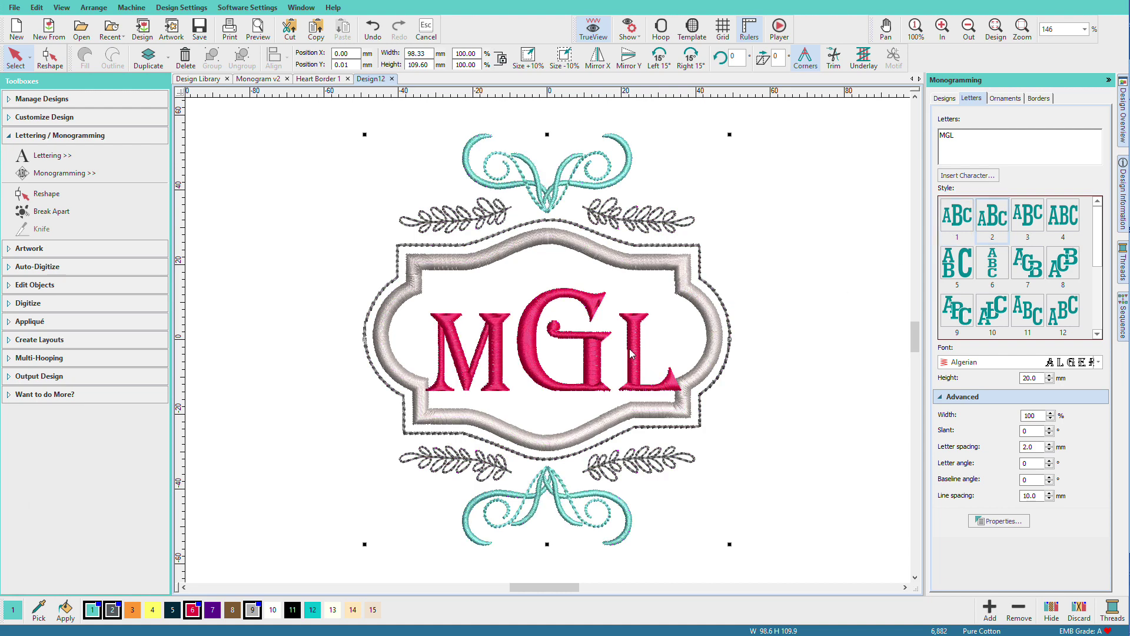
{"action": "left_click", "coordinate": [1028, 216]}
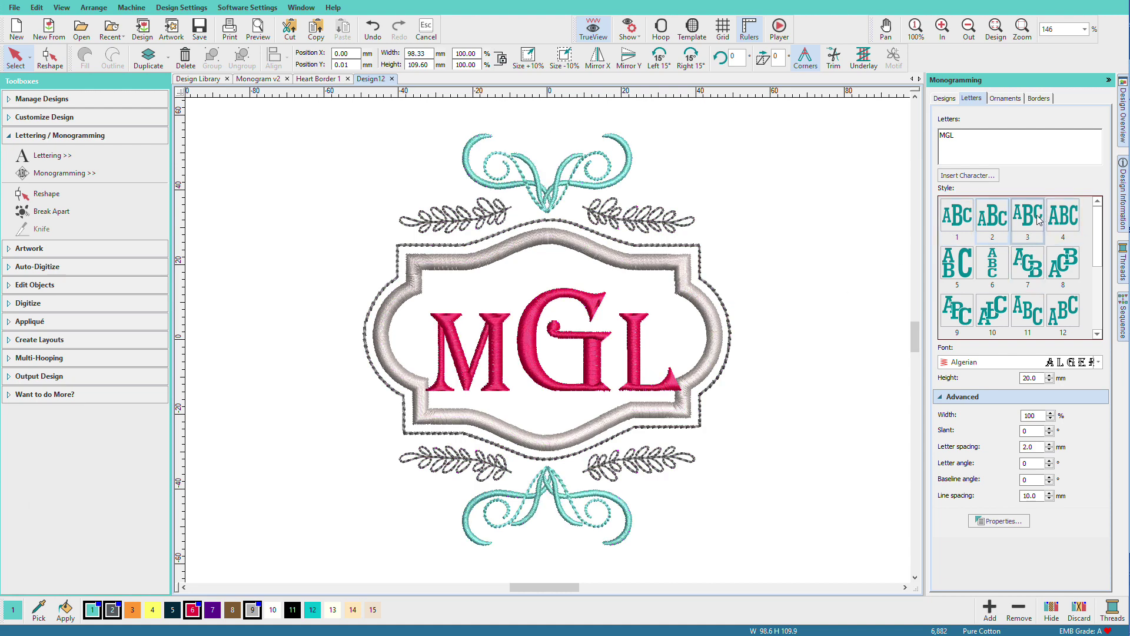
{"action": "left_click", "coordinate": [1074, 220]}
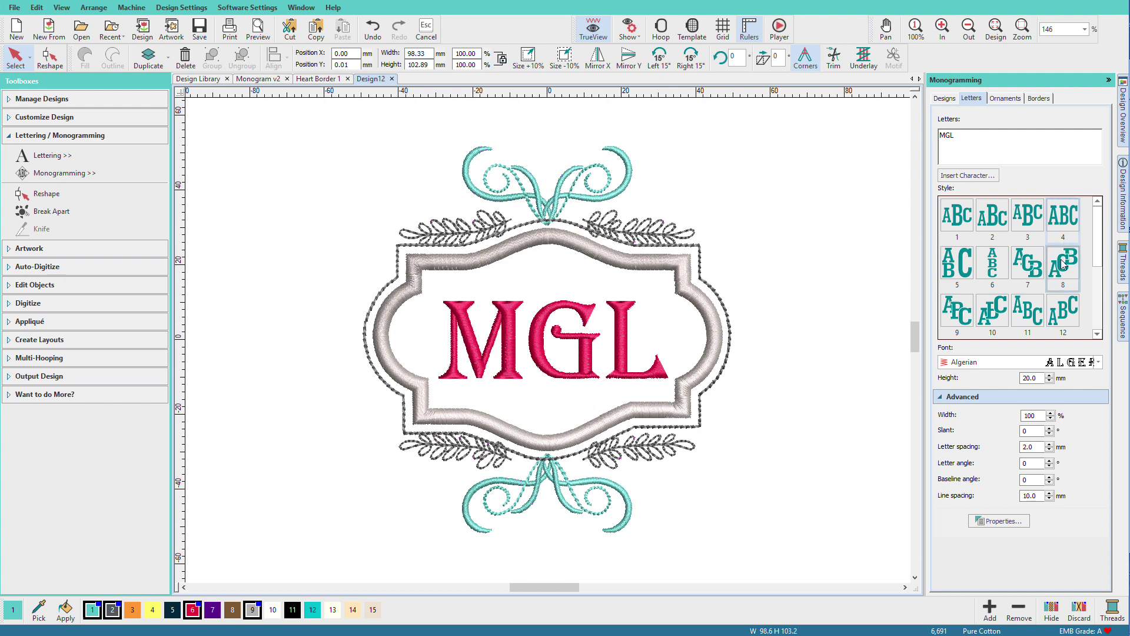
{"action": "left_click", "coordinate": [1063, 263]}
{"action": "left_click", "coordinate": [994, 271]}
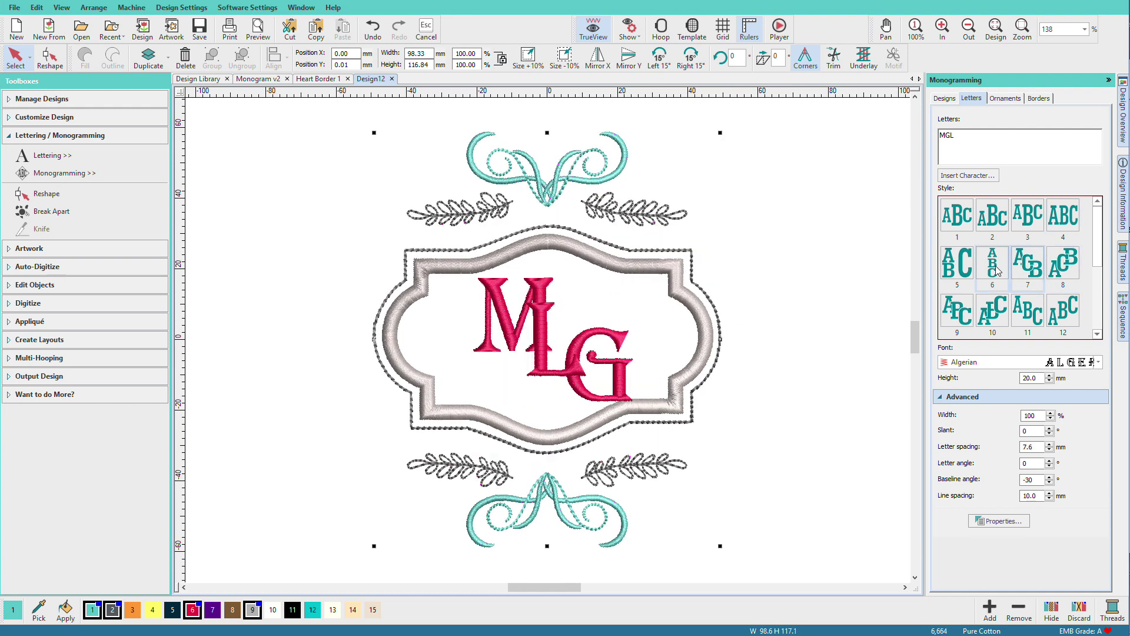
{"action": "left_click", "coordinate": [958, 265]}
{"action": "left_click", "coordinate": [958, 221]}
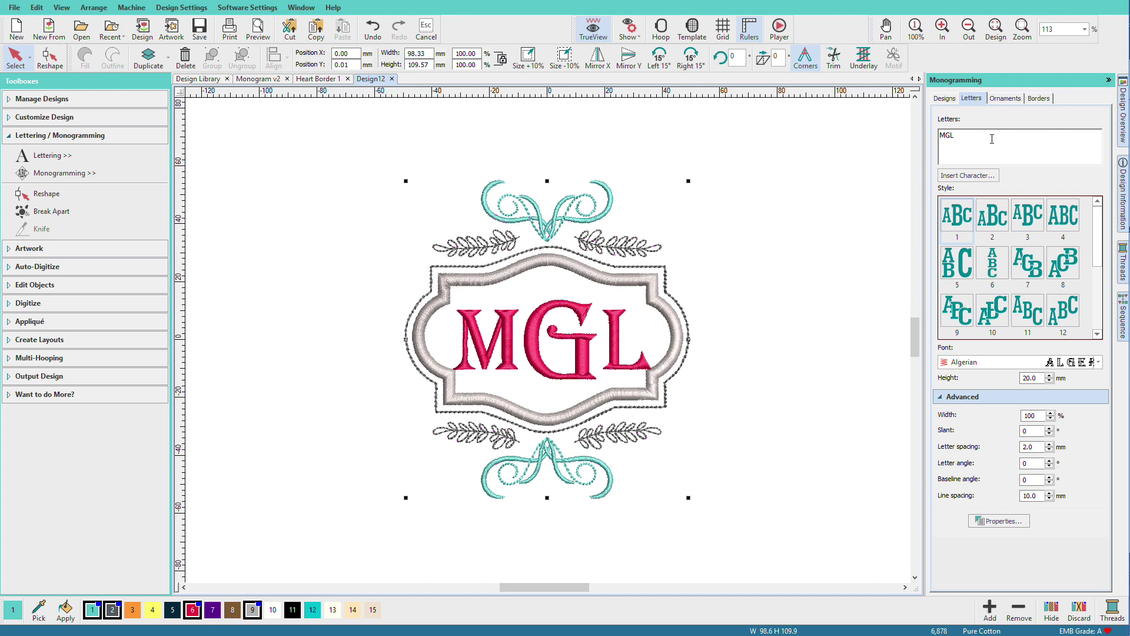
Start a new blank design and create monogram letters ABC in it.
{"action": "left_click", "coordinate": [889, 154]}
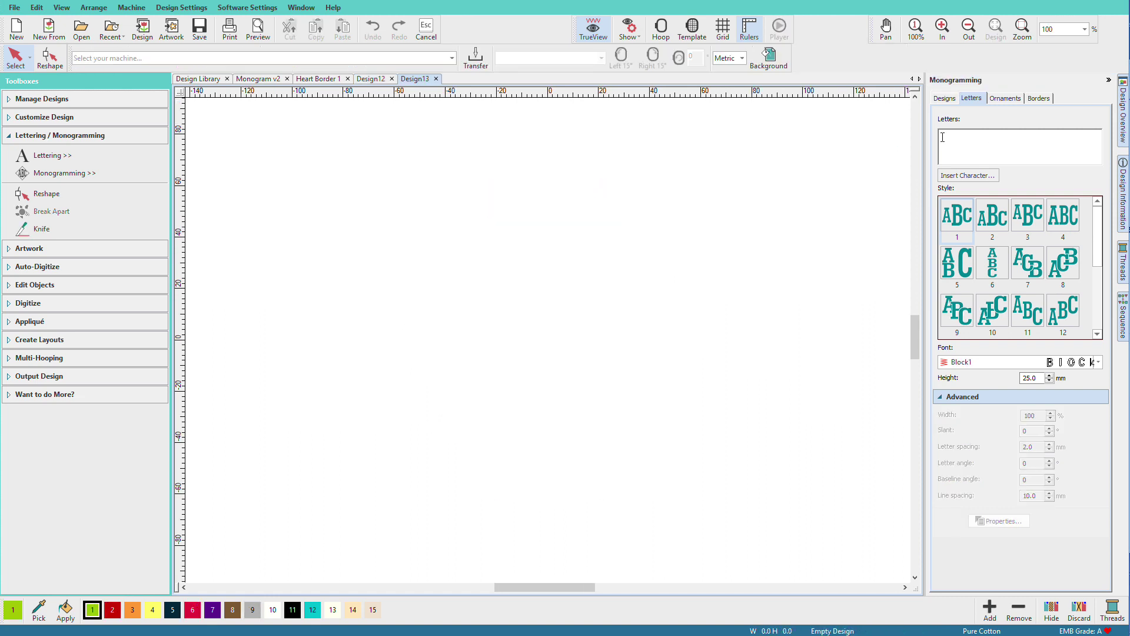
{"action": "left_click", "coordinate": [954, 157]}
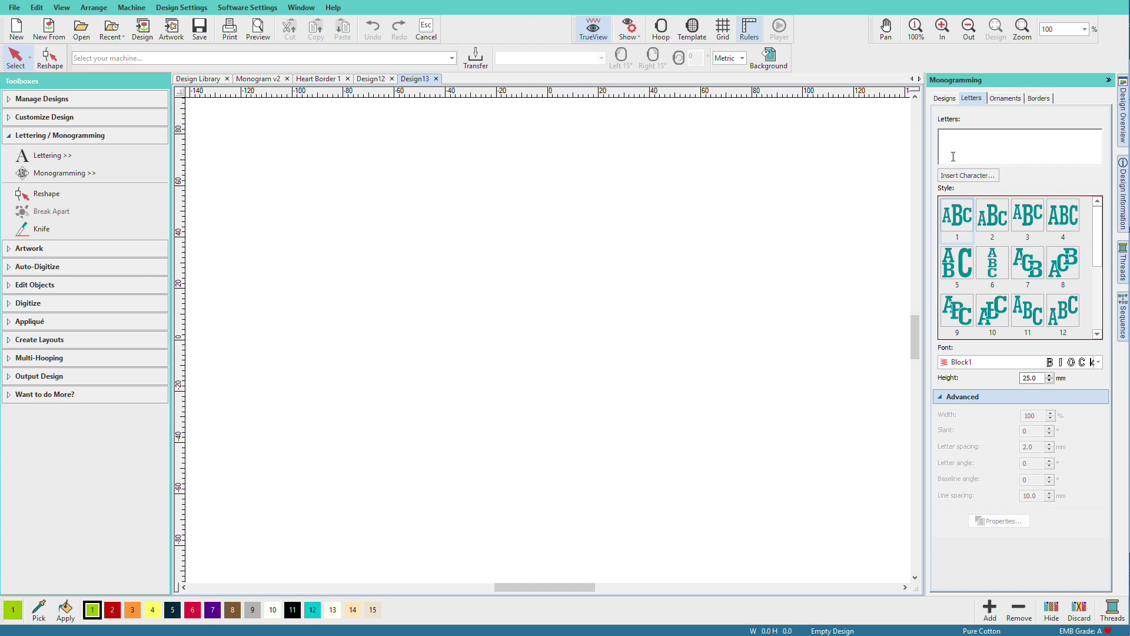
{"action": "key", "text": "Return"}
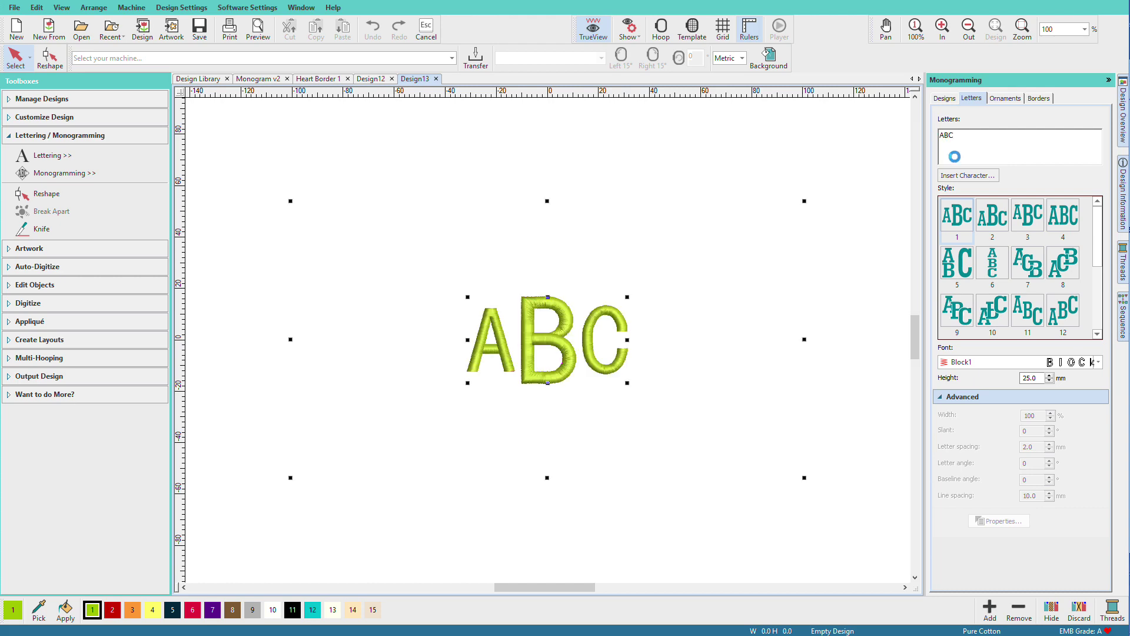
Apply letter style 19 to the ABC monogram and recolour it with red thread colour 2.
{"action": "scroll", "coordinate": [1099, 272], "scroll_direction": "down", "scroll_amount": 1}
{"action": "scroll", "coordinate": [1099, 272], "scroll_direction": "down", "scroll_amount": 3}
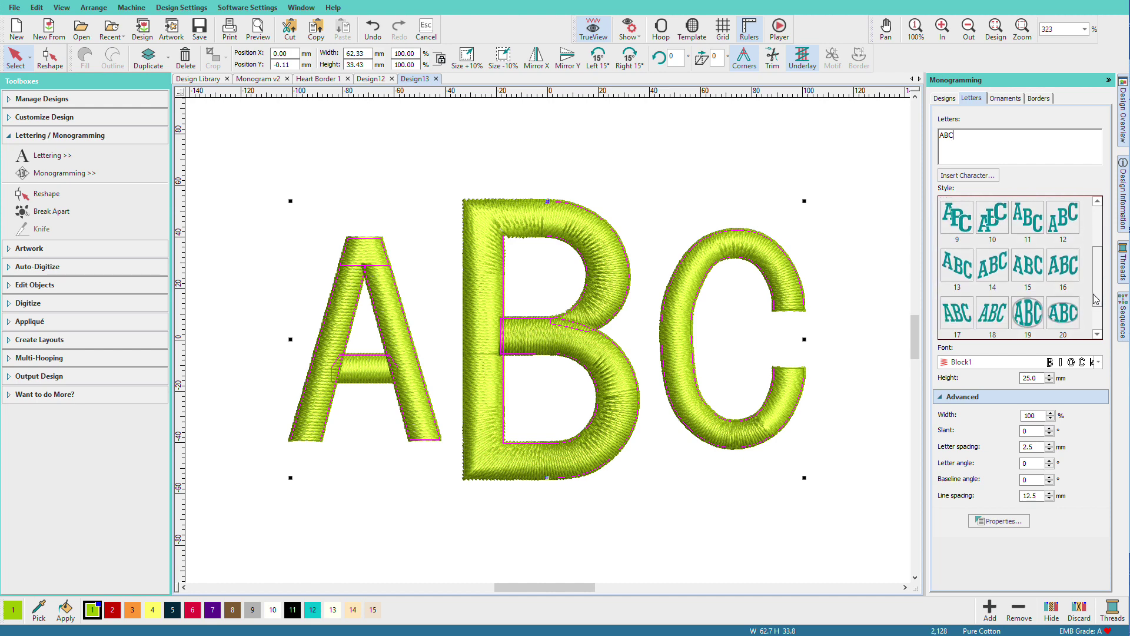
{"action": "left_click", "coordinate": [1033, 270]}
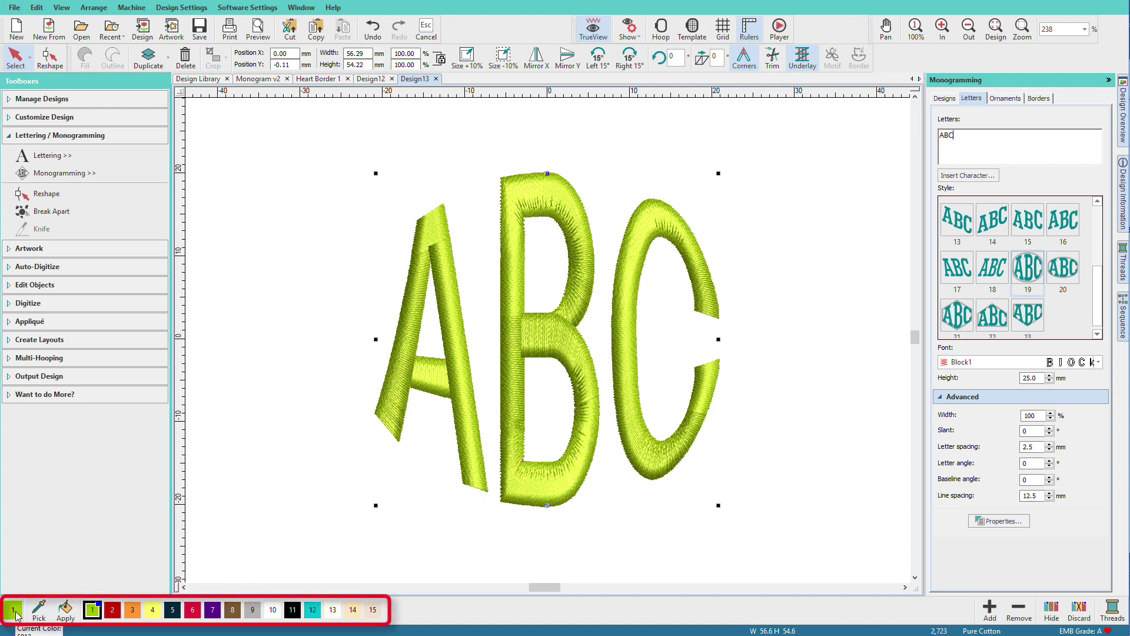
{"action": "left_click", "coordinate": [113, 609]}
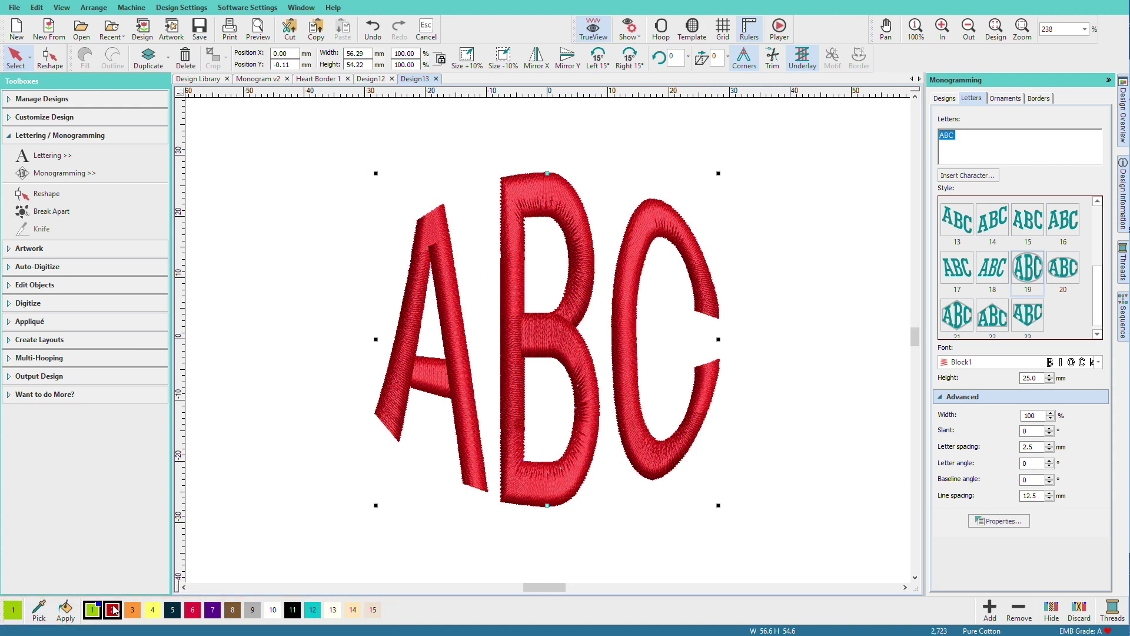
Add motif M016b from the 01Monogram Ornament set as an ornament, placed above and below the ABC letters with the Mirror-2 layout.
{"action": "left_click", "coordinate": [1005, 98]}
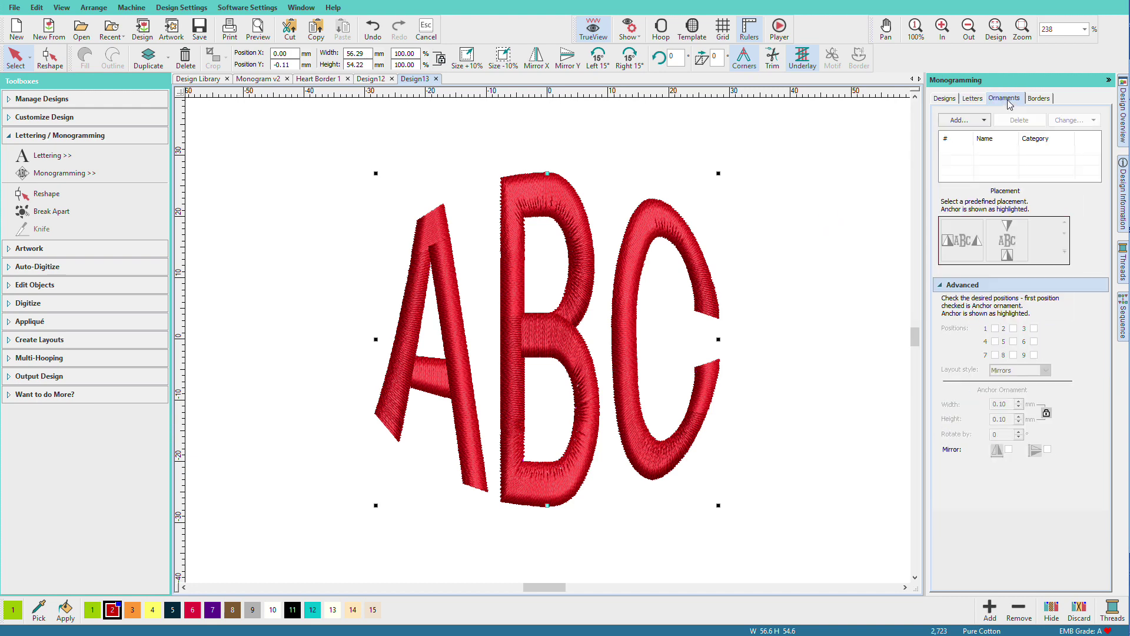
{"action": "left_click", "coordinate": [970, 120]}
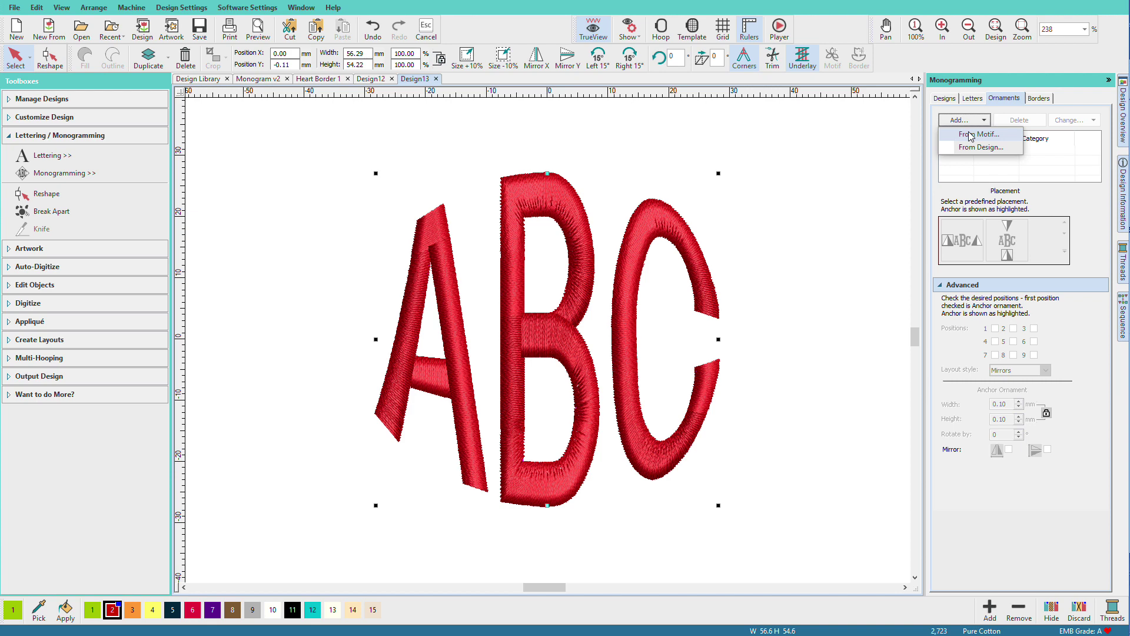
{"action": "left_click", "coordinate": [971, 135]}
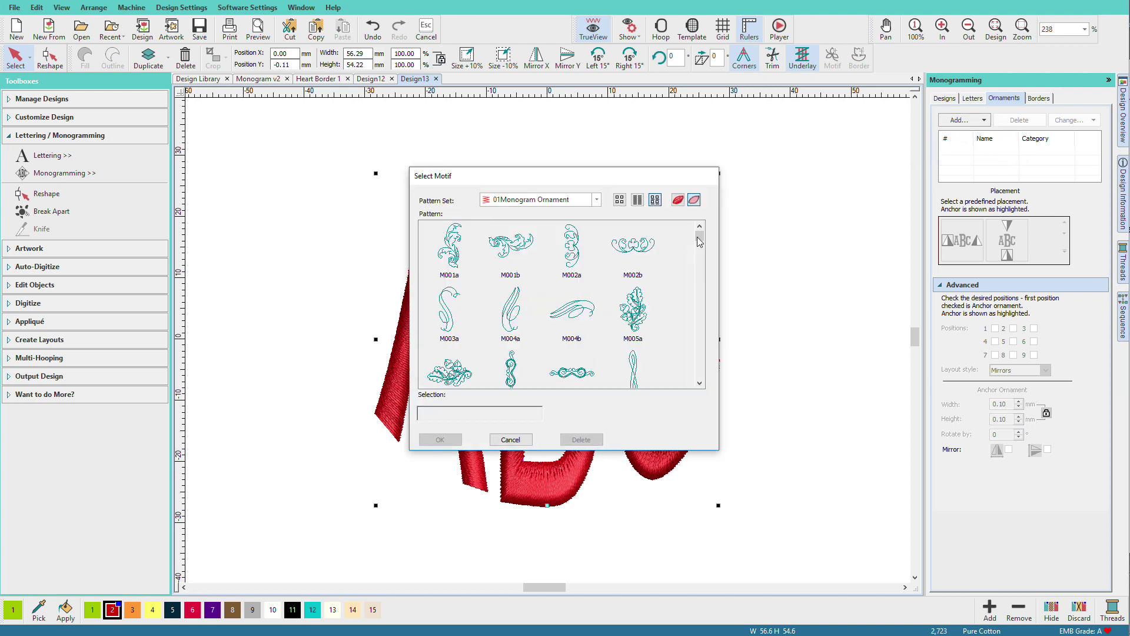
{"action": "left_click_drag", "start_coordinate": [699, 236], "coordinate": [699, 254]}
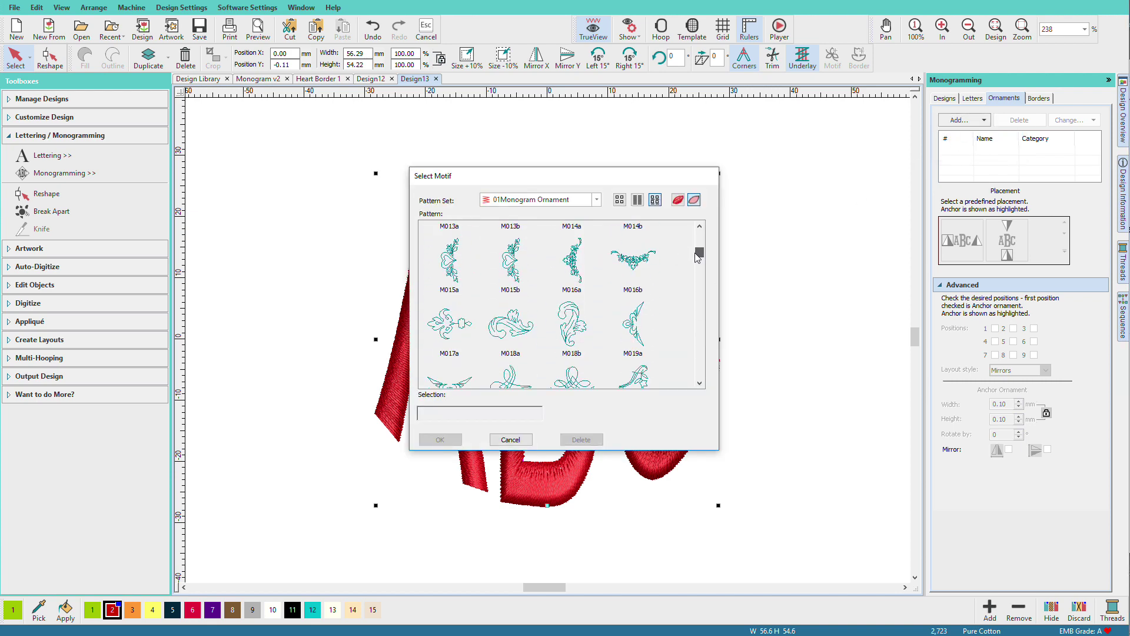
{"action": "left_click", "coordinate": [640, 252]}
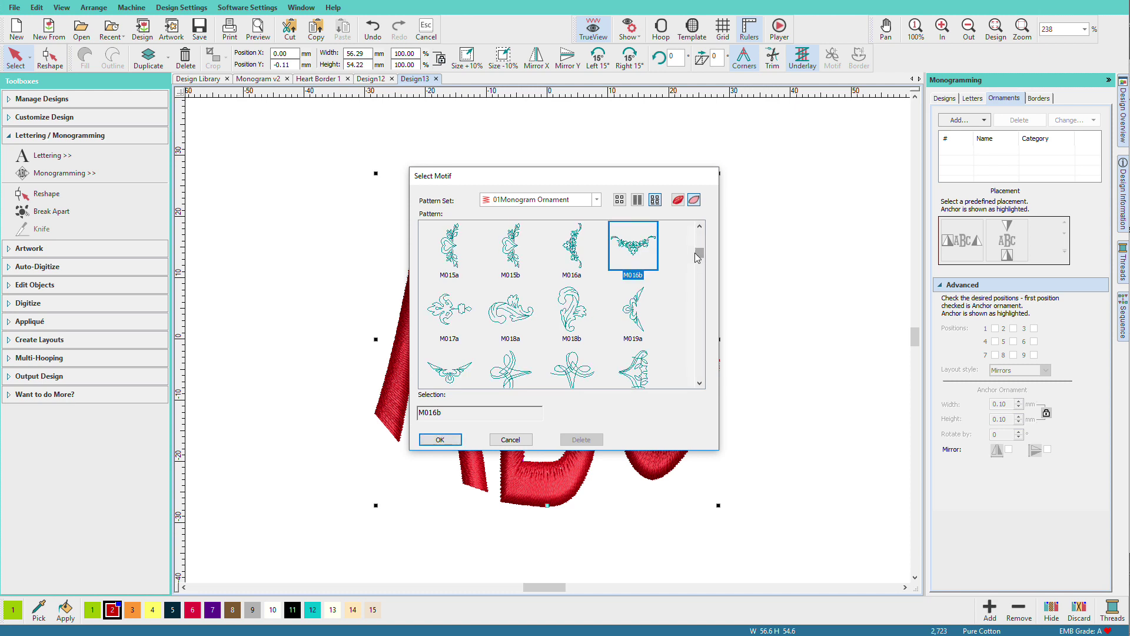
{"action": "left_click", "coordinate": [441, 440]}
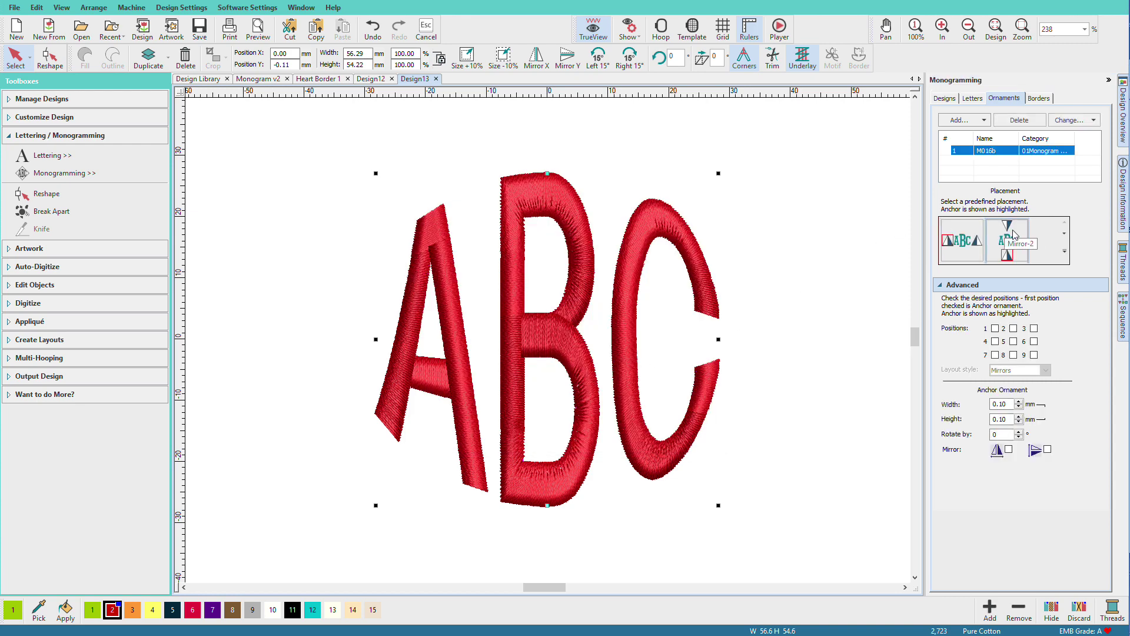
{"action": "left_click", "coordinate": [1064, 251]}
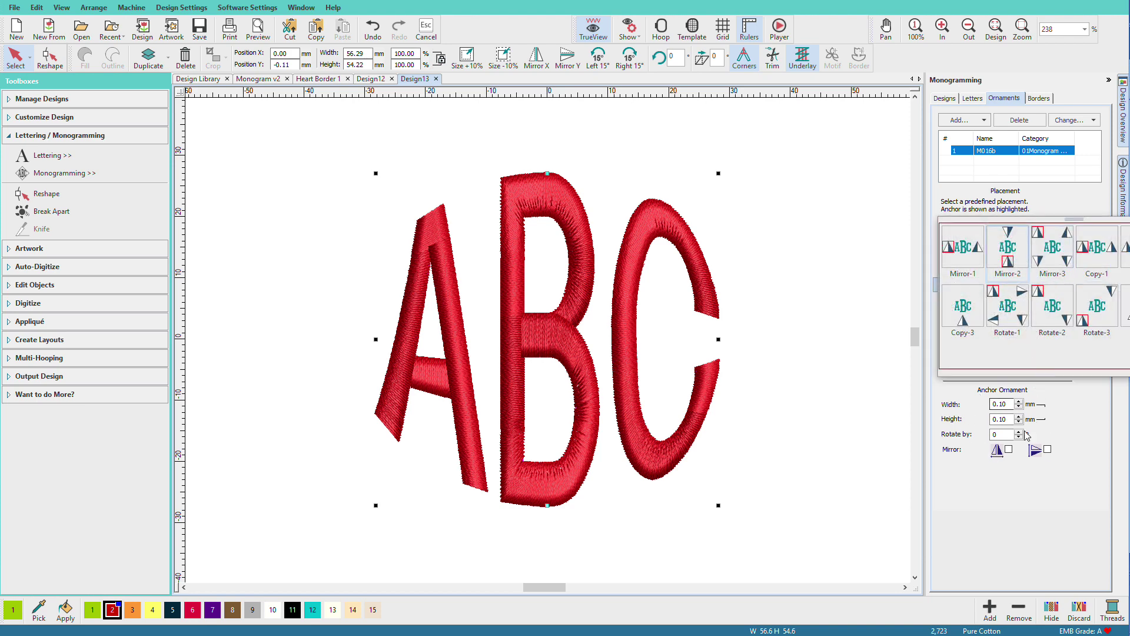
{"action": "left_click", "coordinate": [1008, 244]}
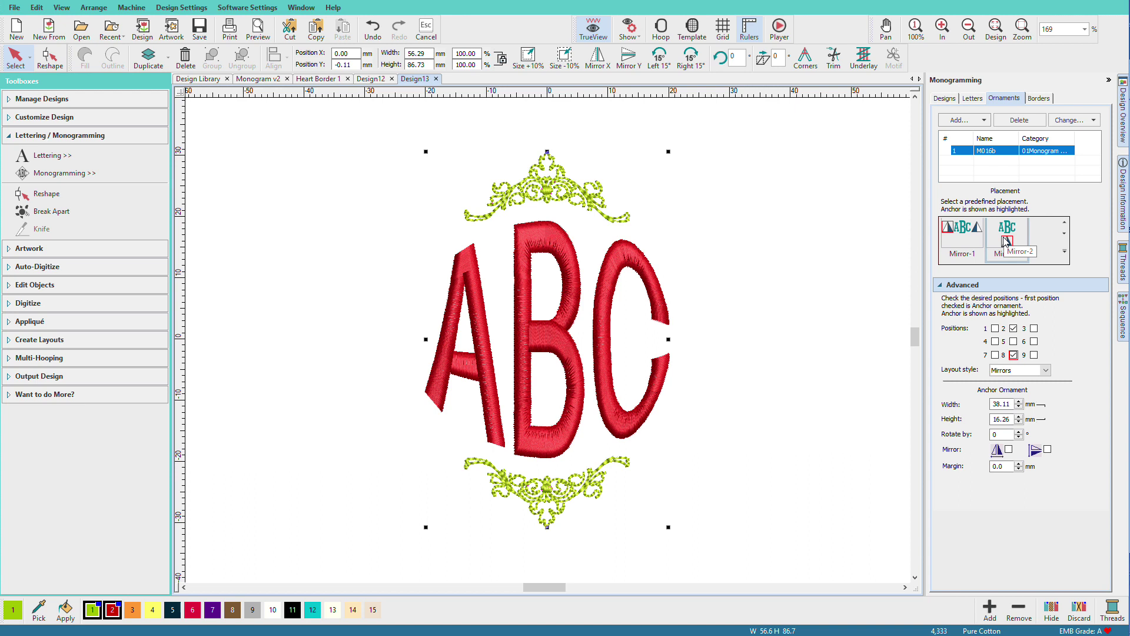
Add shield-shaped border 03 from the Borders category around the ABC monogram and its ornaments.
{"action": "left_click", "coordinate": [1045, 100]}
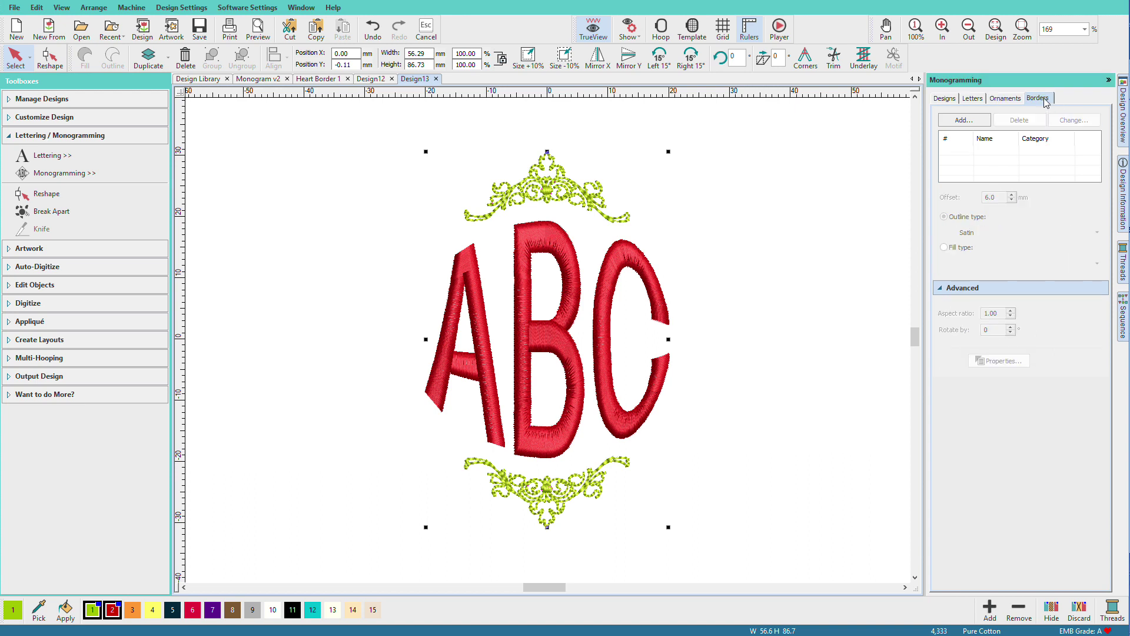
{"action": "left_click", "coordinate": [975, 124]}
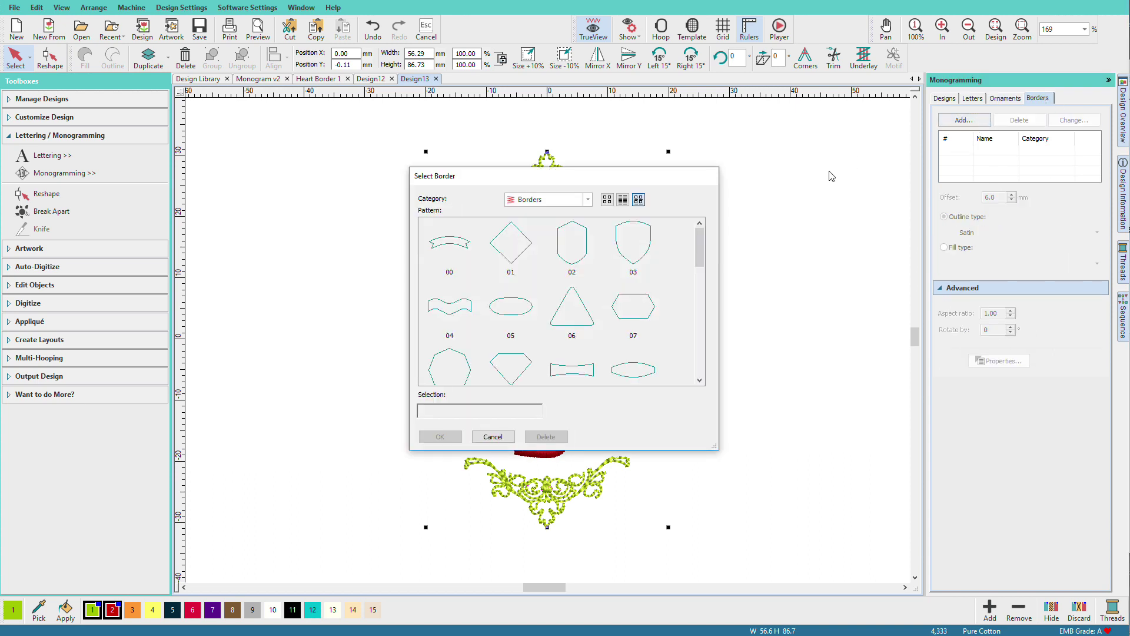
{"action": "left_click", "coordinate": [638, 250]}
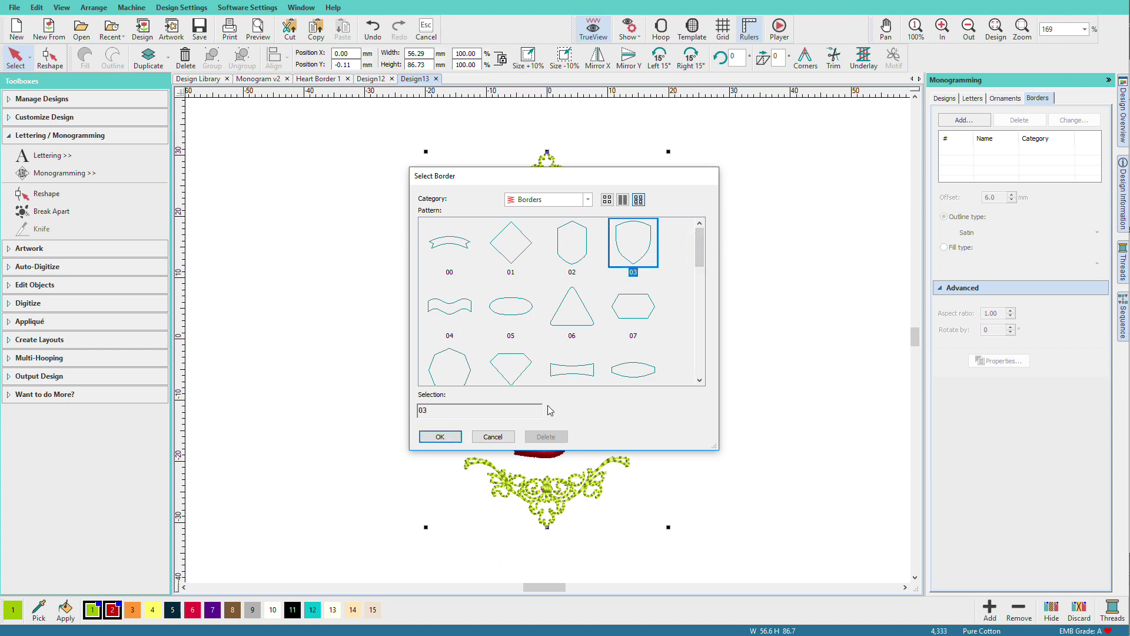
{"action": "left_click_drag", "start_coordinate": [694, 270], "coordinate": [696, 233]}
{"action": "left_click", "coordinate": [439, 436]}
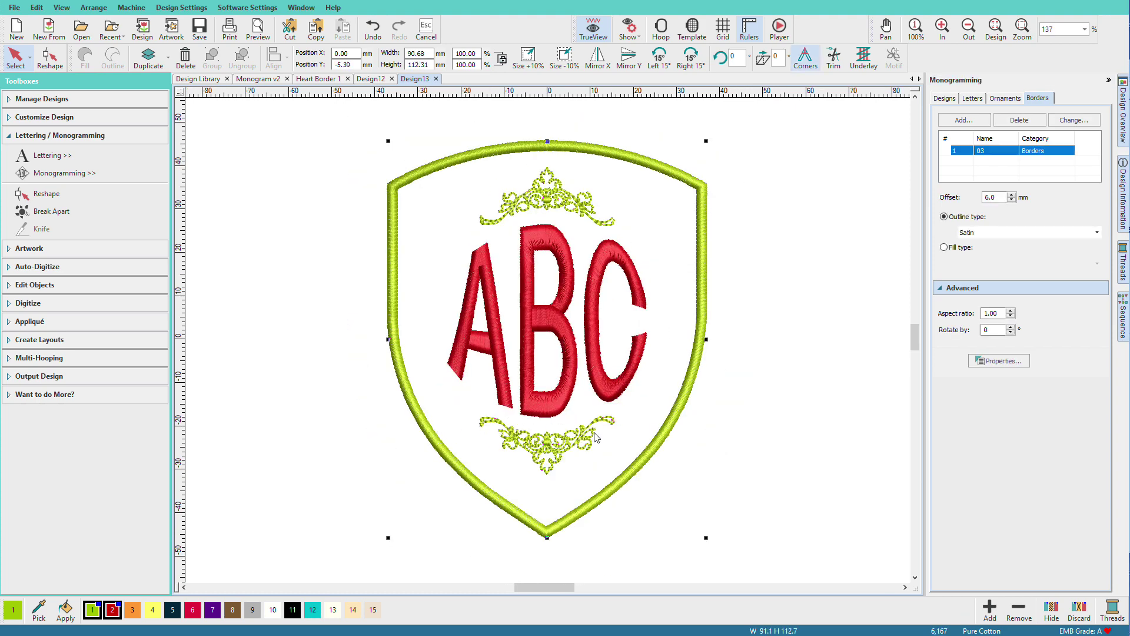
Recolour only the shield border with turquoise thread colour 12.
{"action": "left_click", "coordinate": [643, 469]}
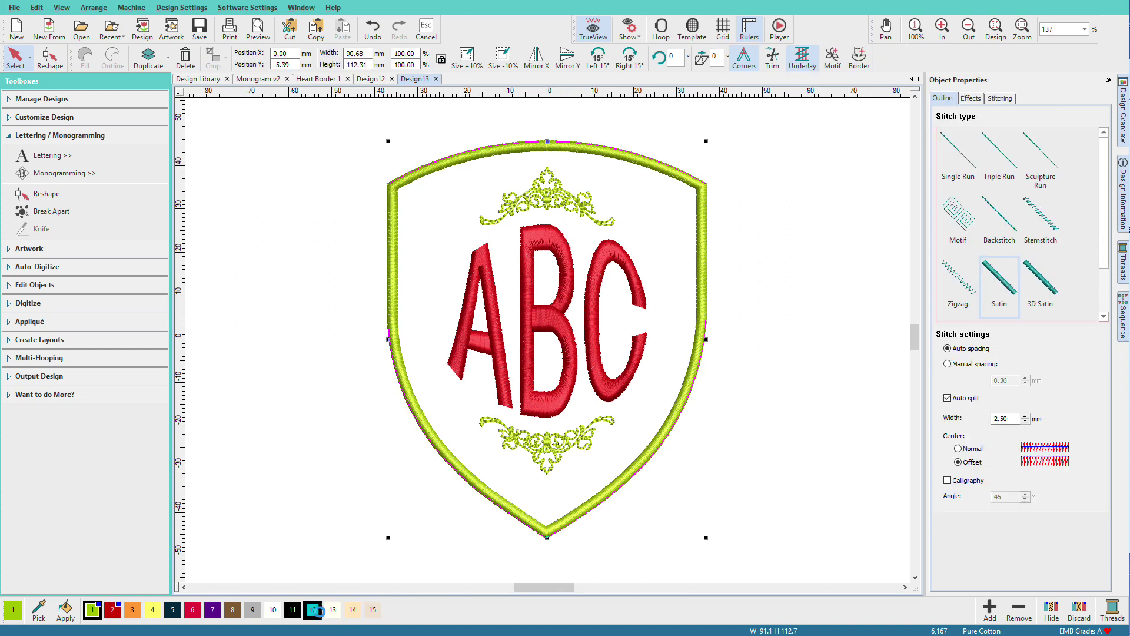
{"action": "left_click", "coordinate": [313, 609]}
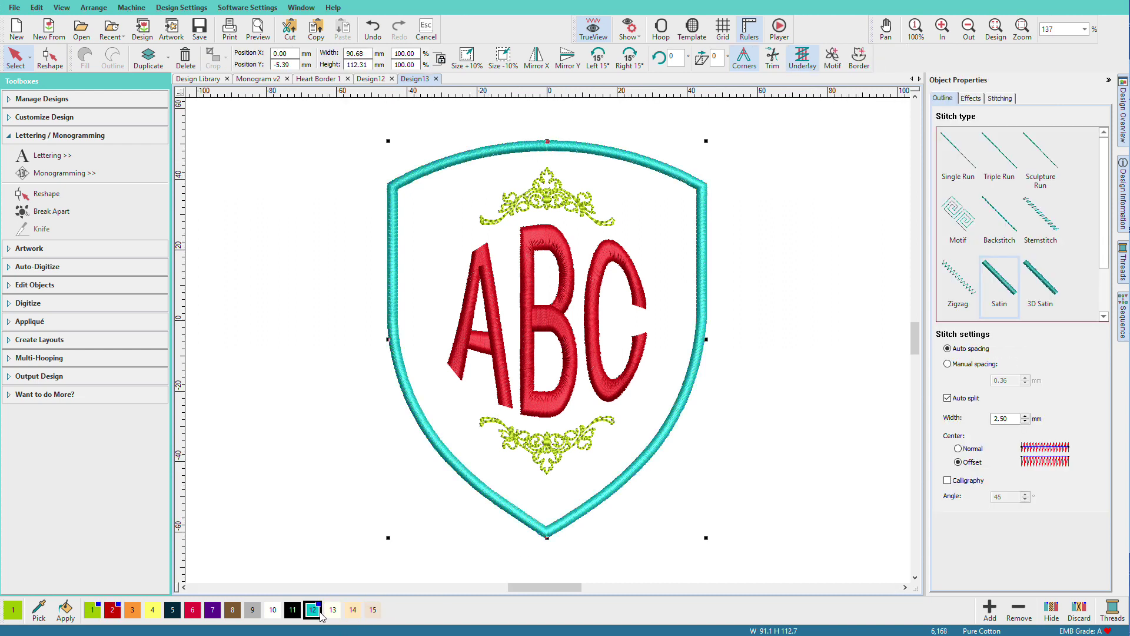
Review the monogram's border settings, and look at the Heart Border 1 design before returning to Design13.
{"action": "left_click", "coordinate": [603, 402]}
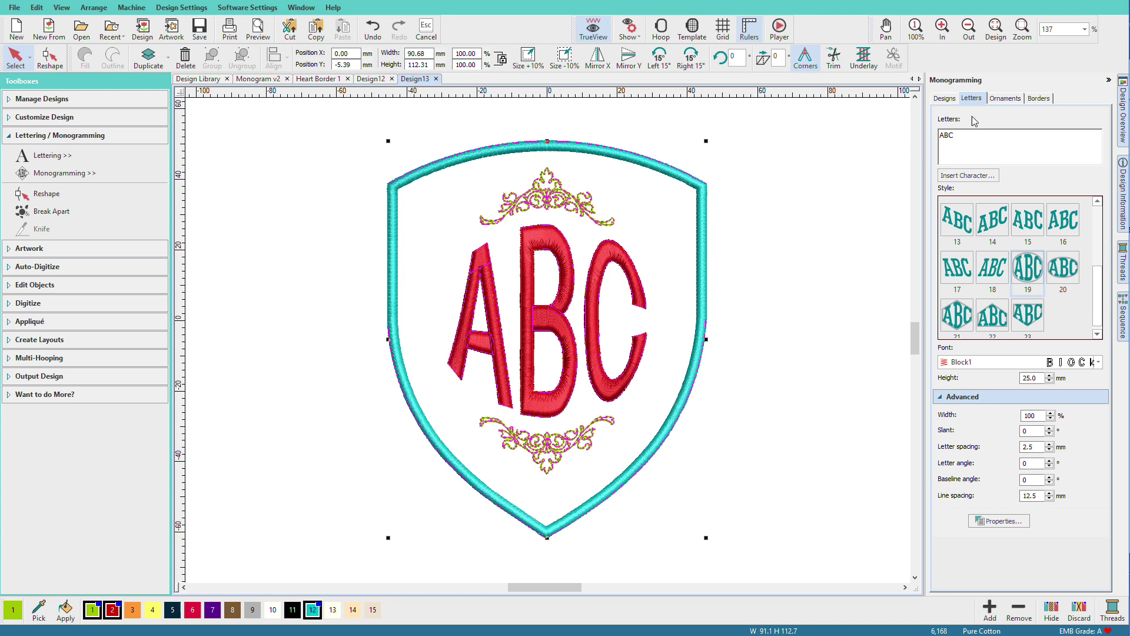
{"action": "left_click", "coordinate": [1038, 98]}
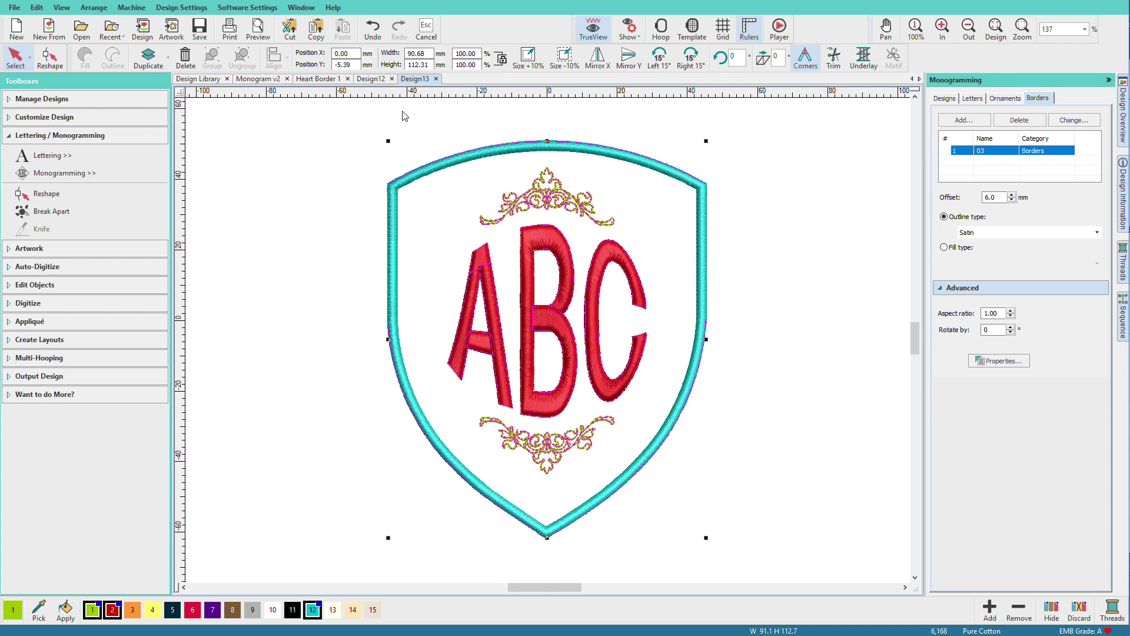
{"action": "left_click", "coordinate": [318, 79]}
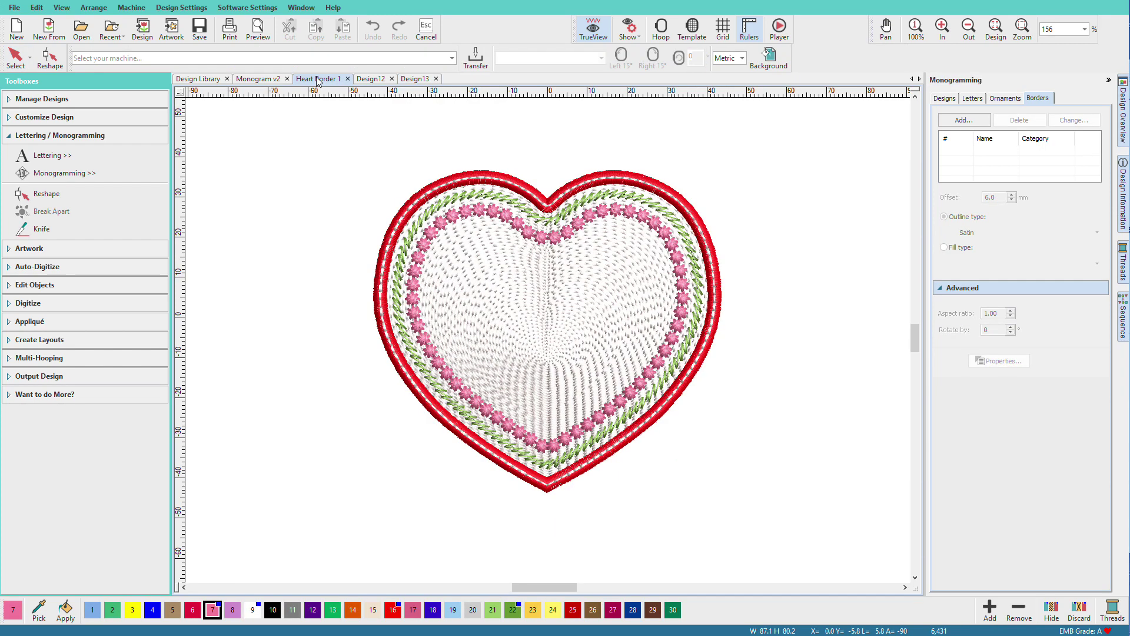
{"action": "left_click", "coordinate": [417, 79]}
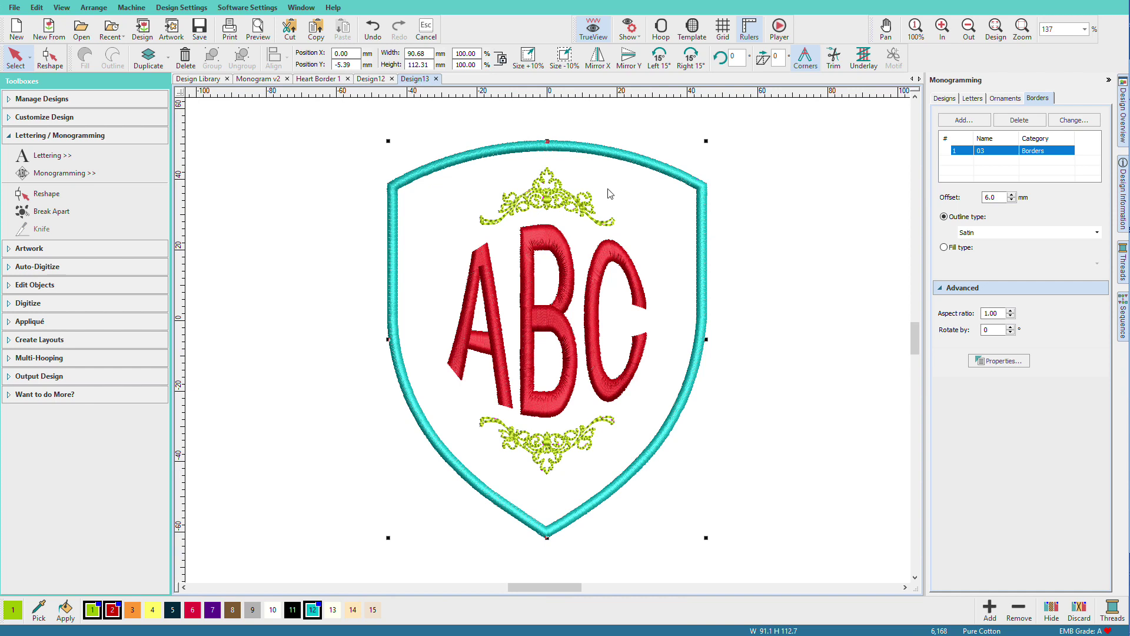
Show the stitching sequence by colour for the shield monogram design.
{"action": "left_click", "coordinate": [1124, 318]}
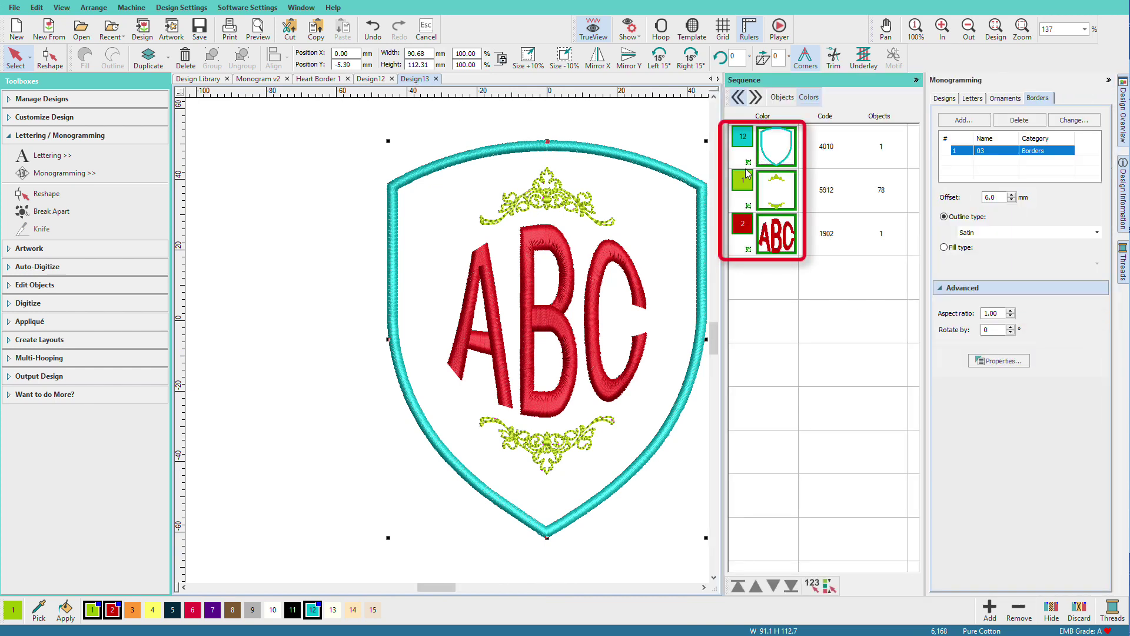